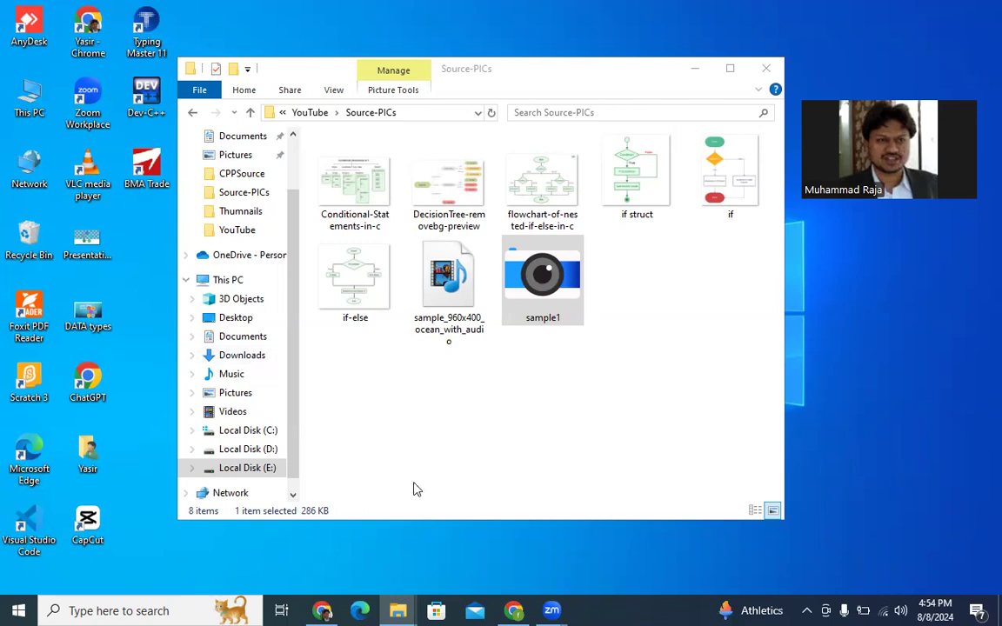
Try to open the sample1 photo, then inspect and close its Properties.
{"action": "left_click", "coordinate": [534, 309]}
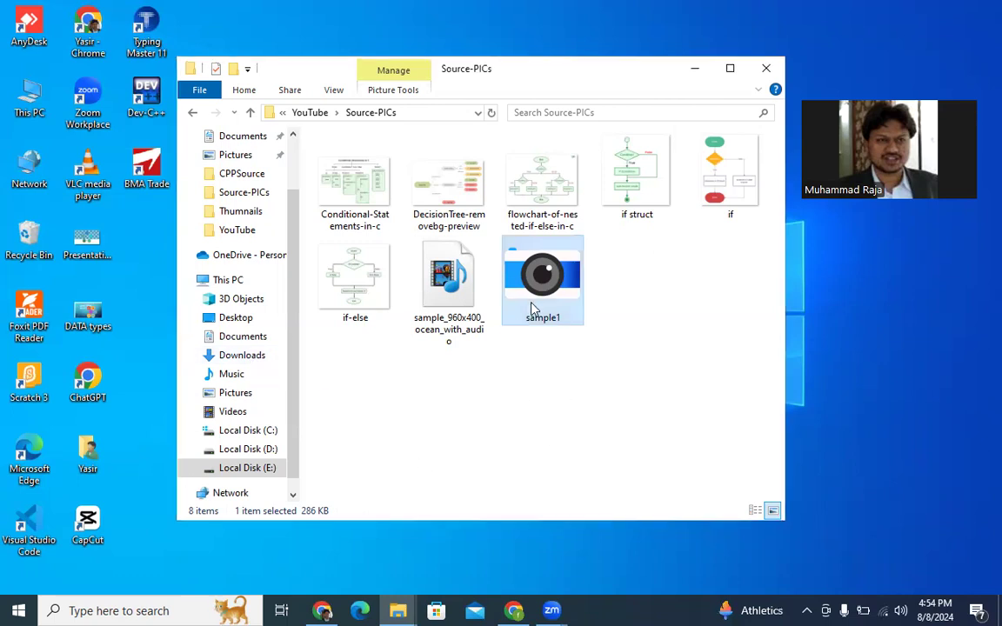
{"action": "double_click", "coordinate": [534, 309]}
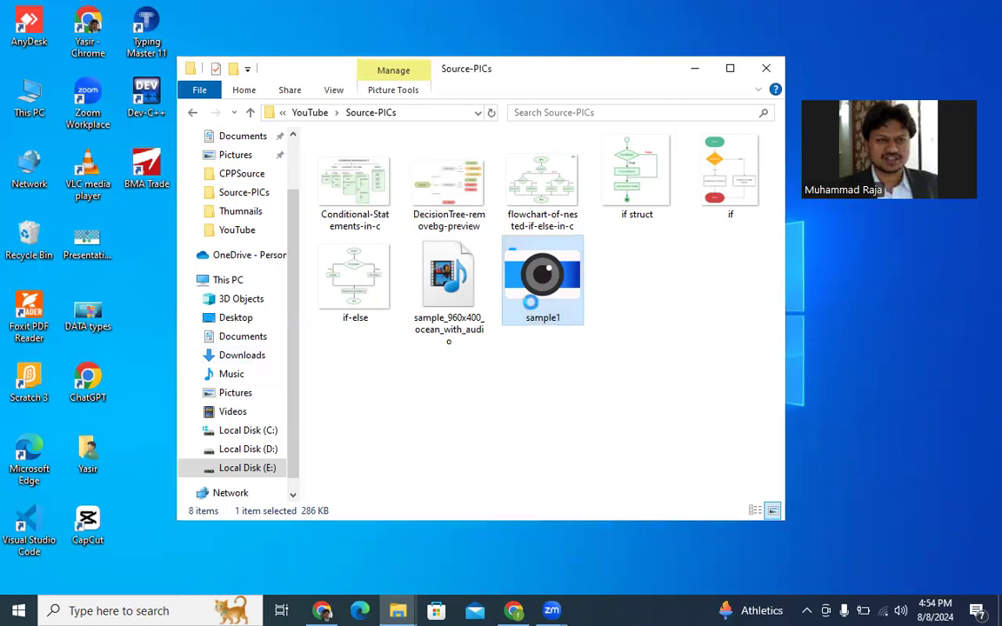
{"action": "right_click", "coordinate": [570, 315]}
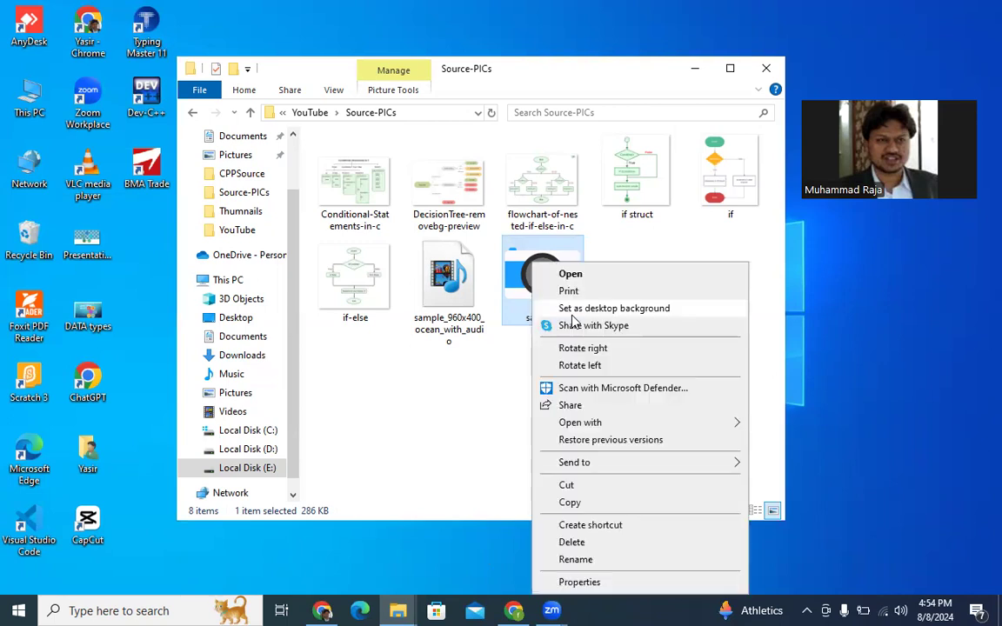
{"action": "left_click", "coordinate": [570, 583]}
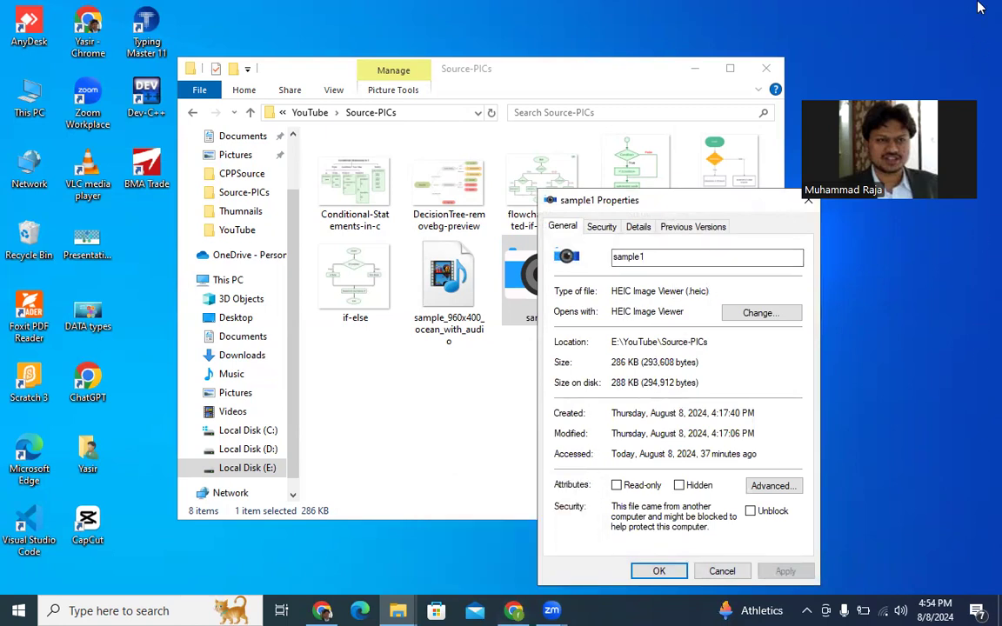
{"action": "left_click", "coordinate": [721, 571]}
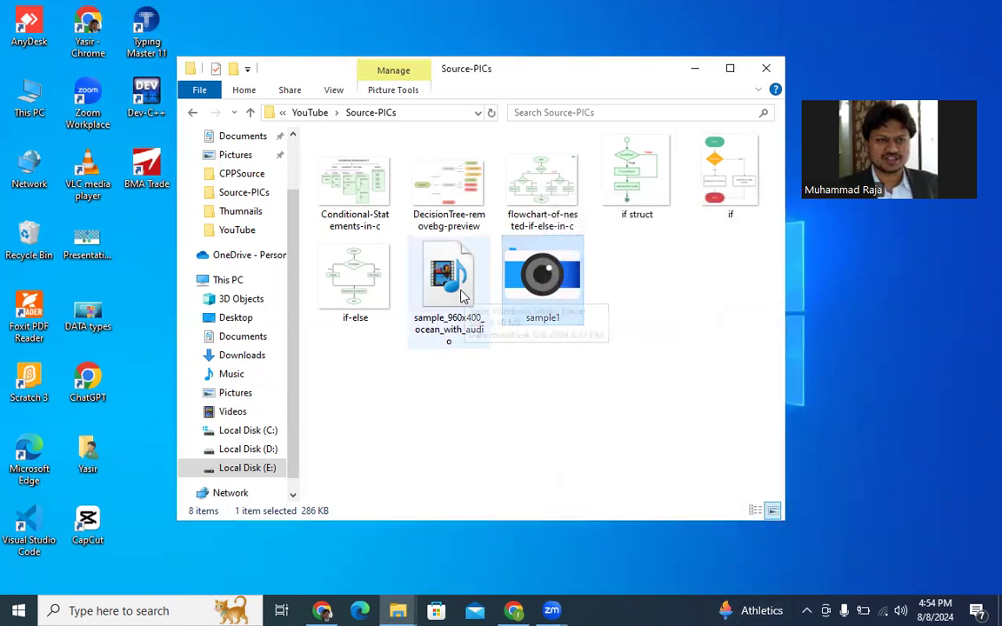
{"action": "mouse_move", "coordinate": [448, 287]}
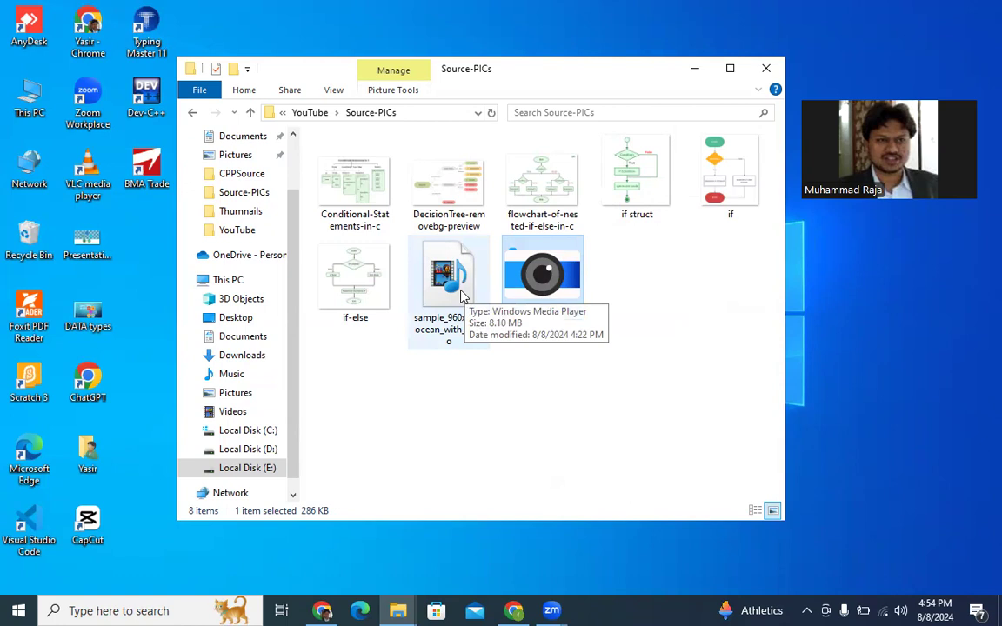
Inspect the sample video's Properties and close them unchanged.
{"action": "left_click", "coordinate": [461, 296]}
{"action": "right_click", "coordinate": [462, 295]}
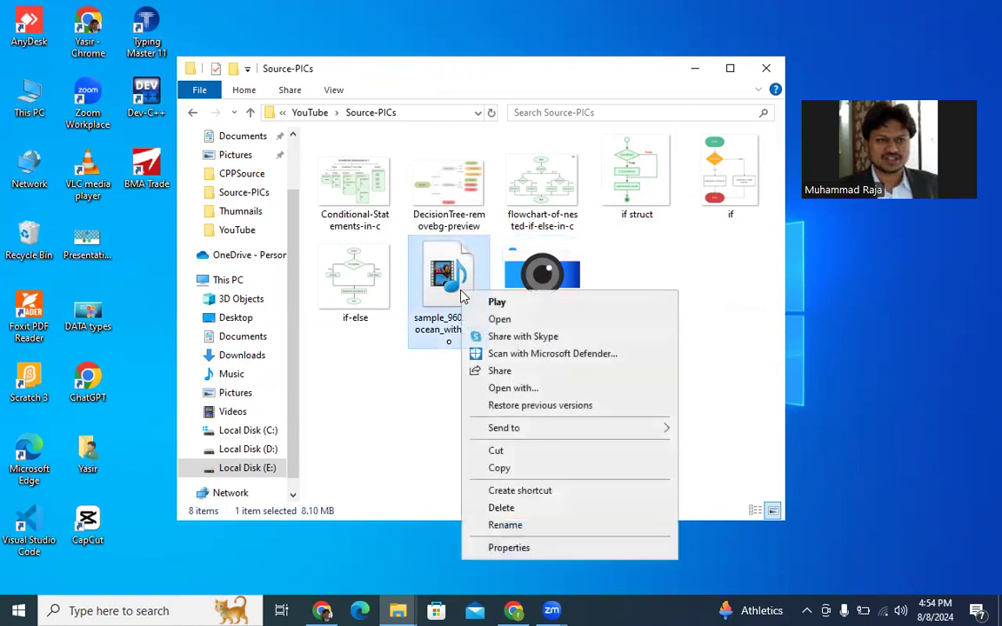
{"action": "left_click", "coordinate": [557, 550]}
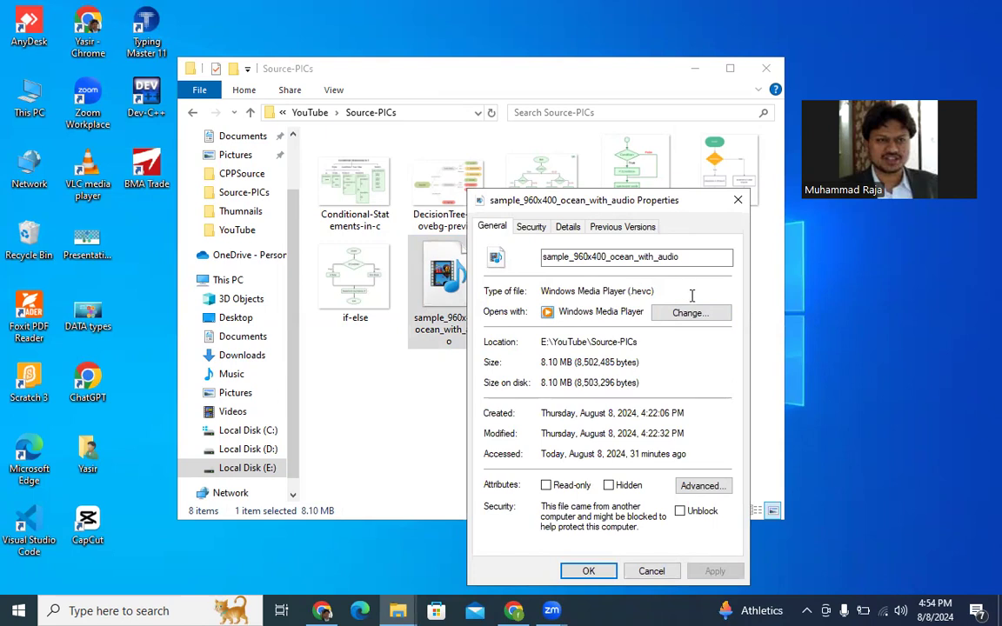
{"action": "left_click", "coordinate": [652, 572]}
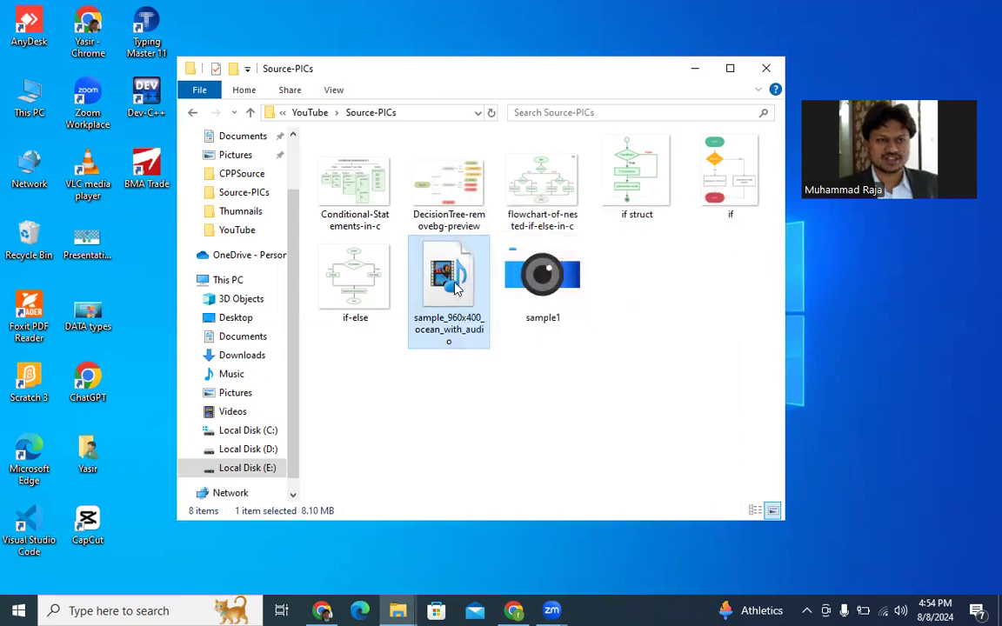
Decline playing the .hevc video in Media Player, then ask the Microsoft Store for an app.
{"action": "double_click", "coordinate": [456, 288]}
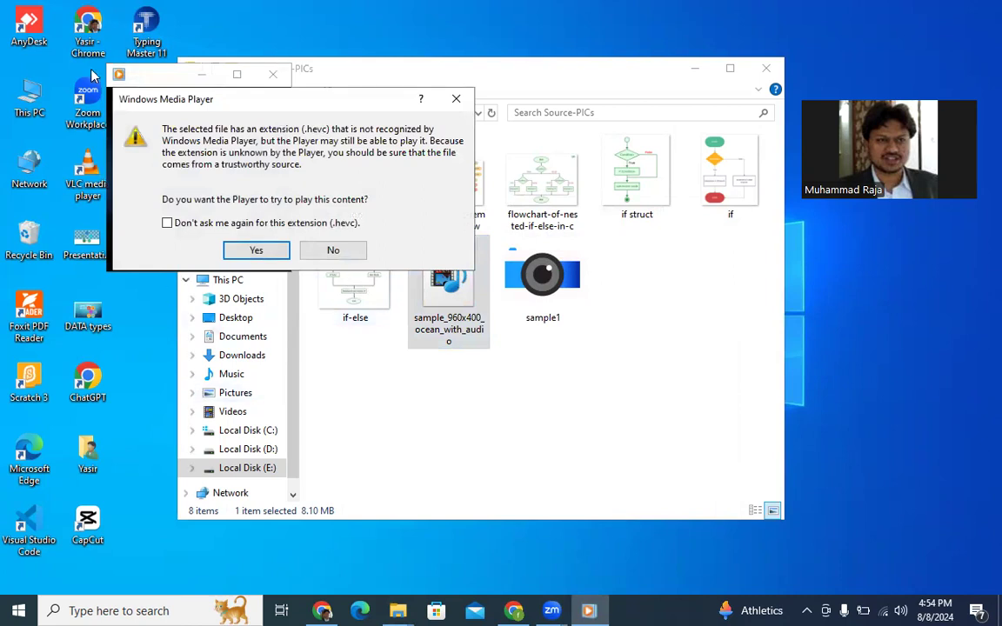
{"action": "left_click", "coordinate": [333, 250]}
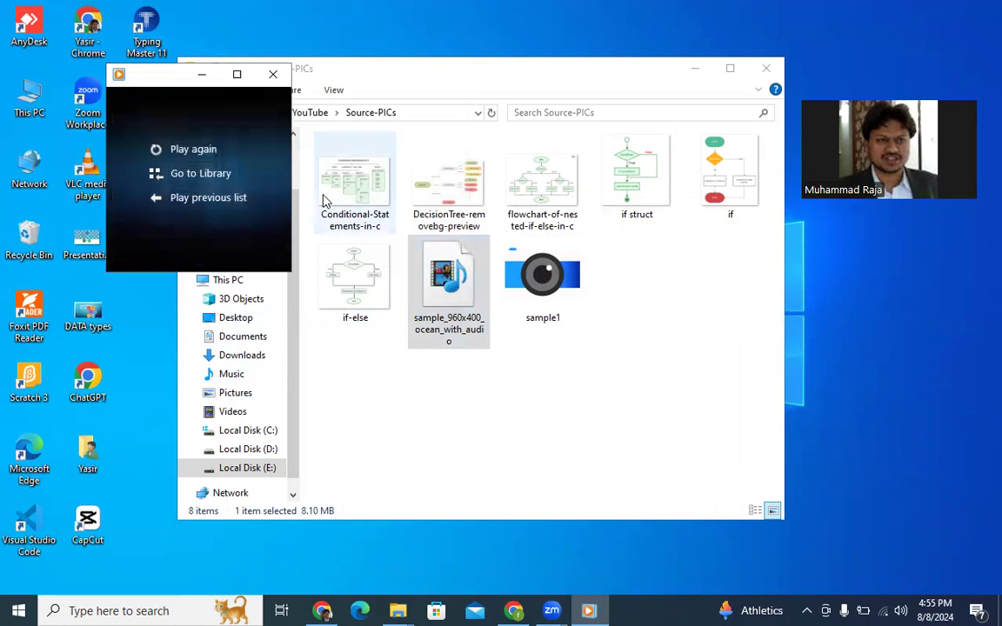
{"action": "left_click", "coordinate": [273, 74]}
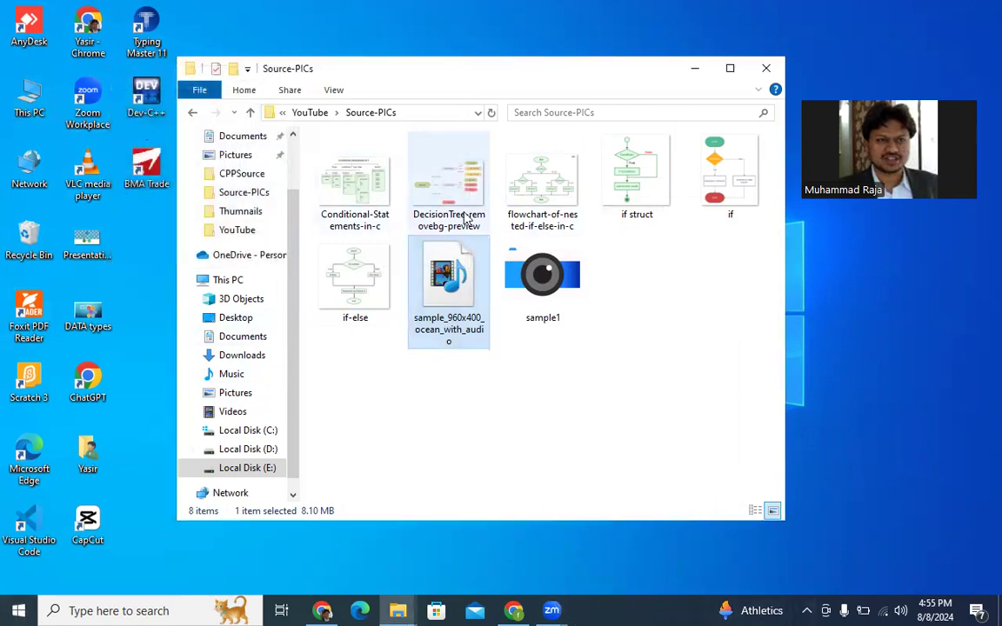
{"action": "right_click", "coordinate": [471, 322]}
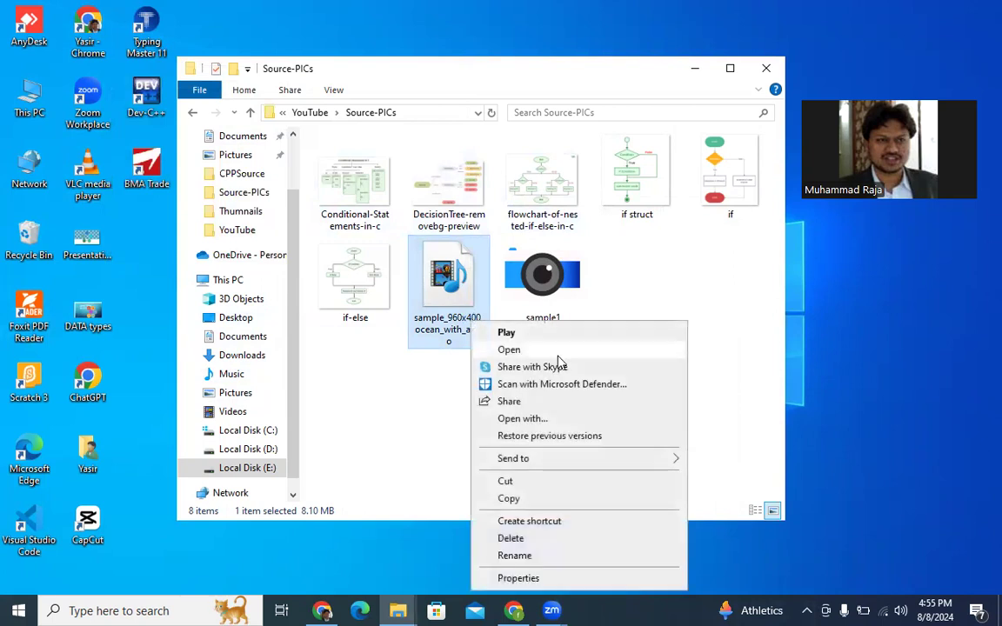
{"action": "left_click", "coordinate": [528, 418]}
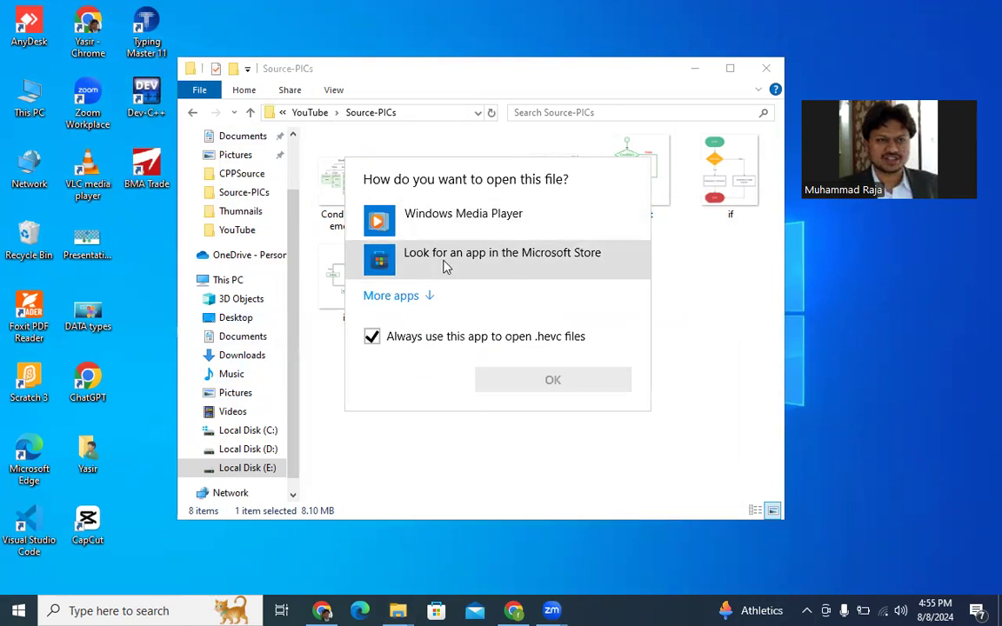
{"action": "left_click", "coordinate": [445, 266]}
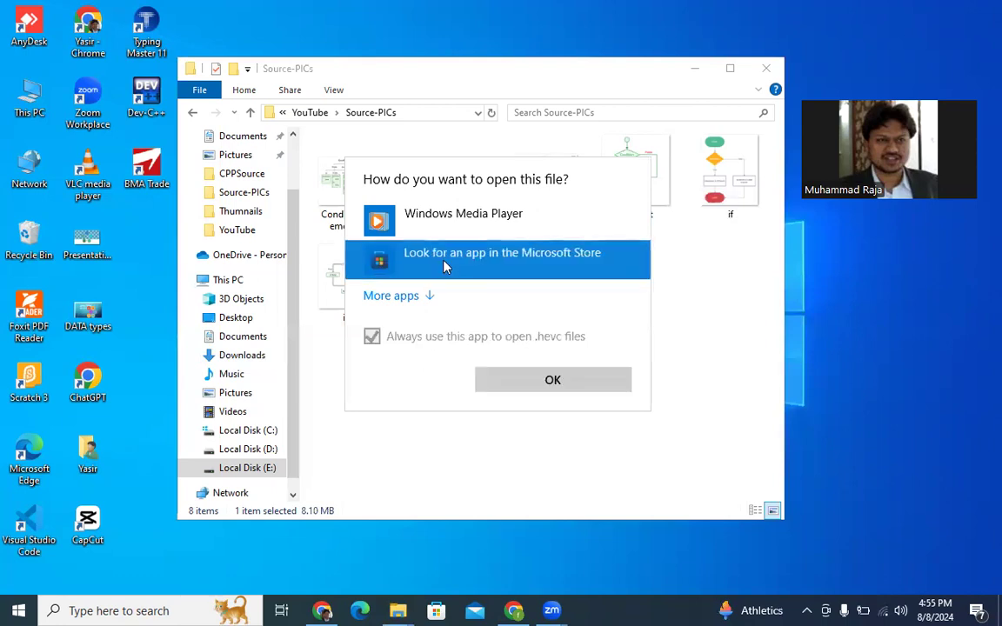
{"action": "left_click", "coordinate": [527, 389]}
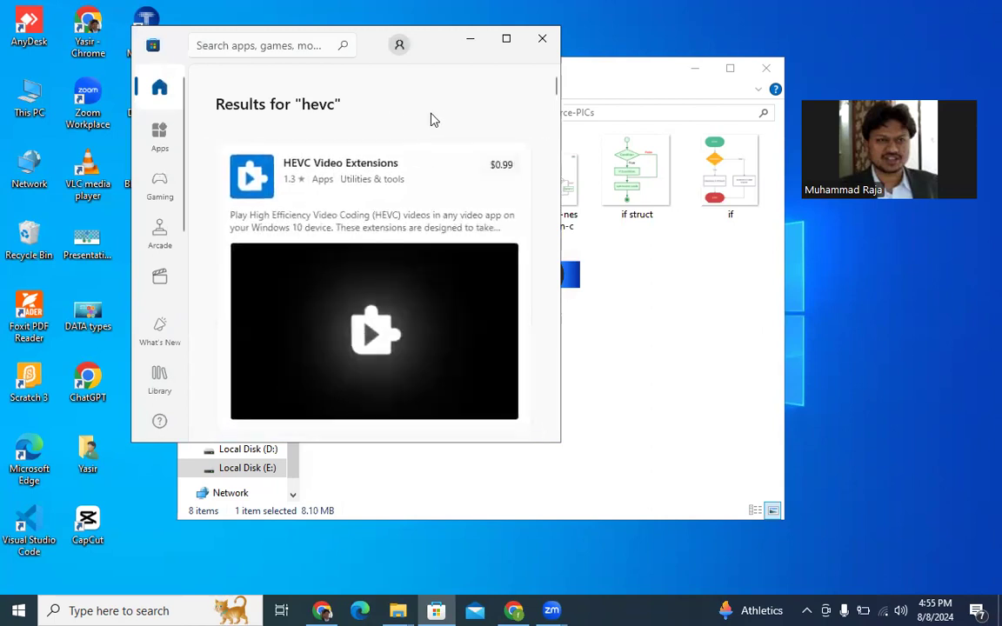
{"action": "scroll", "coordinate": [409, 157], "scroll_direction": "down", "scroll_amount": 1}
{"action": "scroll", "coordinate": [397, 187], "scroll_direction": "down", "scroll_amount": 2}
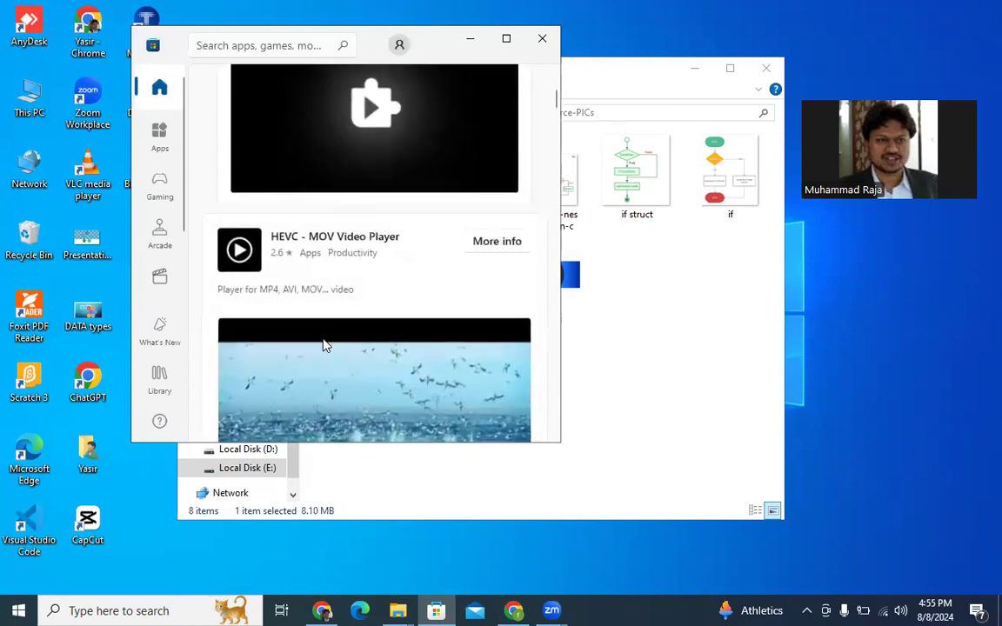
{"action": "mouse_move", "coordinate": [374, 265]}
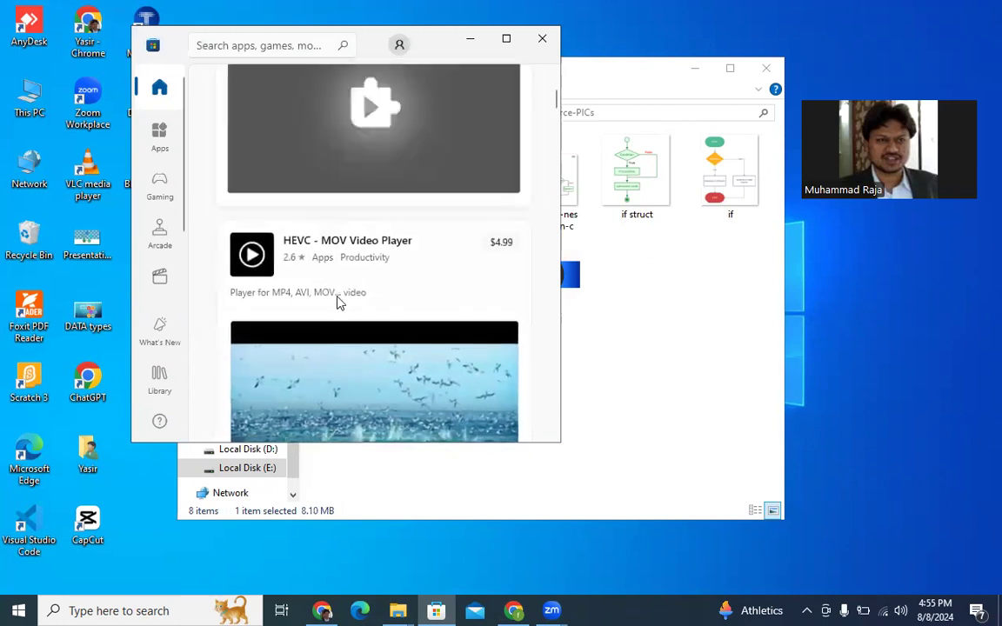
{"action": "scroll", "coordinate": [339, 331], "scroll_direction": "down", "scroll_amount": 1}
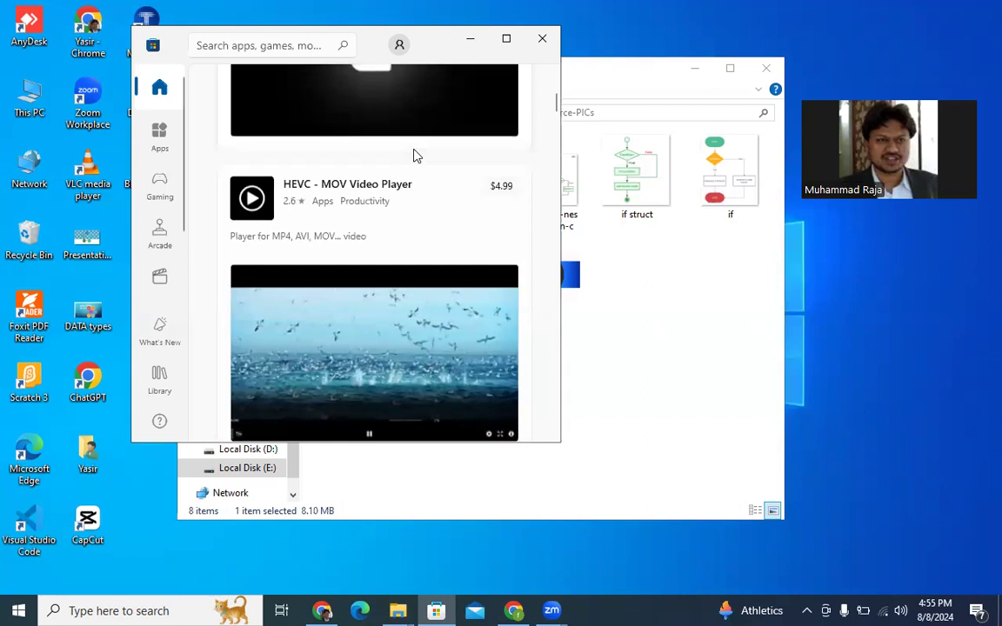
{"action": "scroll", "coordinate": [416, 147], "scroll_direction": "up", "scroll_amount": 2}
{"action": "scroll", "coordinate": [414, 155], "scroll_direction": "up", "scroll_amount": 1}
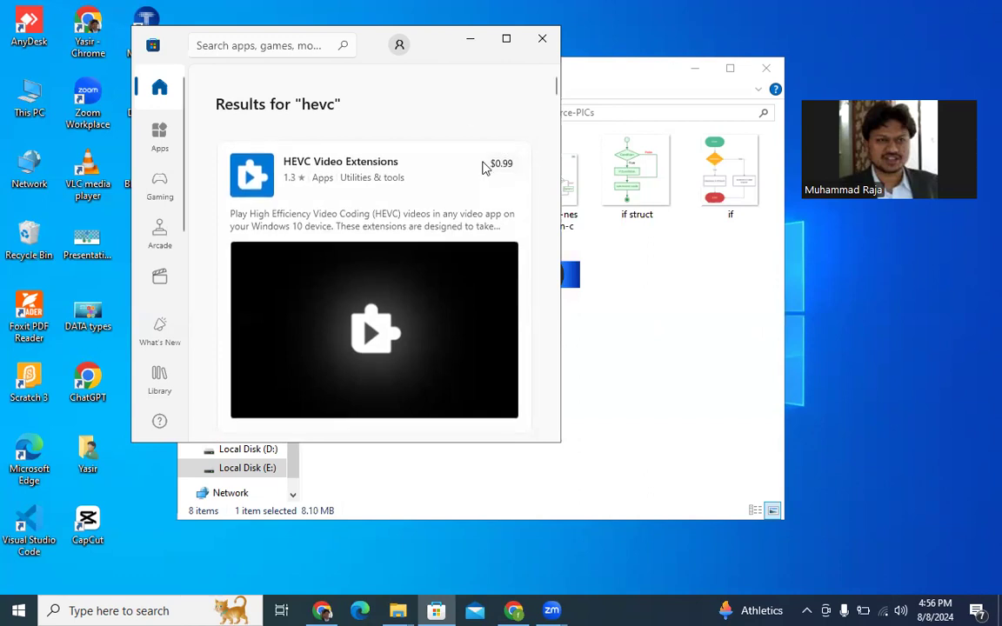
{"action": "scroll", "coordinate": [435, 116], "scroll_direction": "down", "scroll_amount": 3}
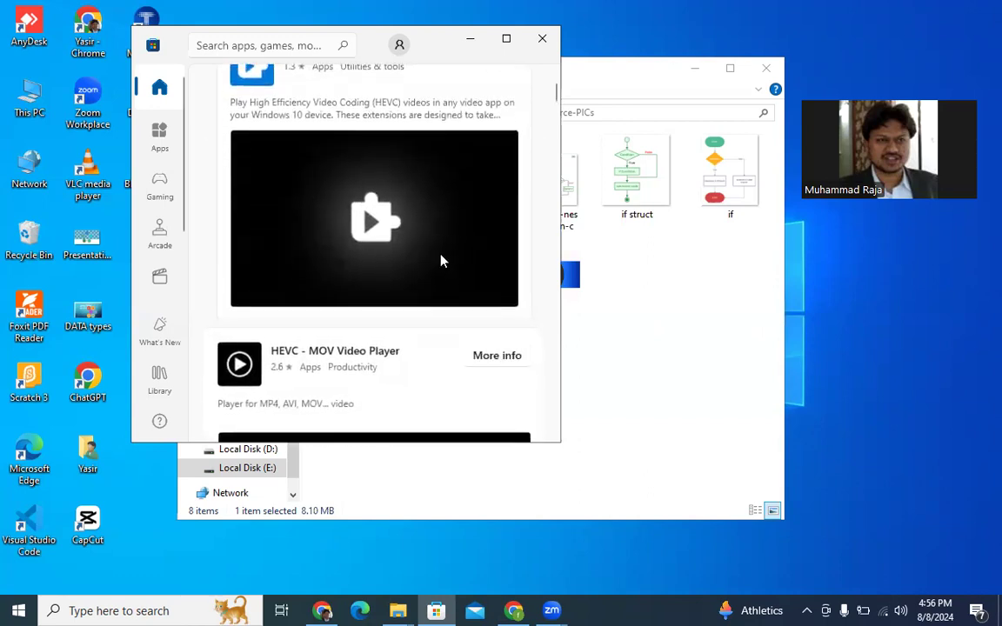
Close the Store and open sample1.heic with Photos, which says the HEVC Video Extension is needed.
{"action": "left_click", "coordinate": [543, 40]}
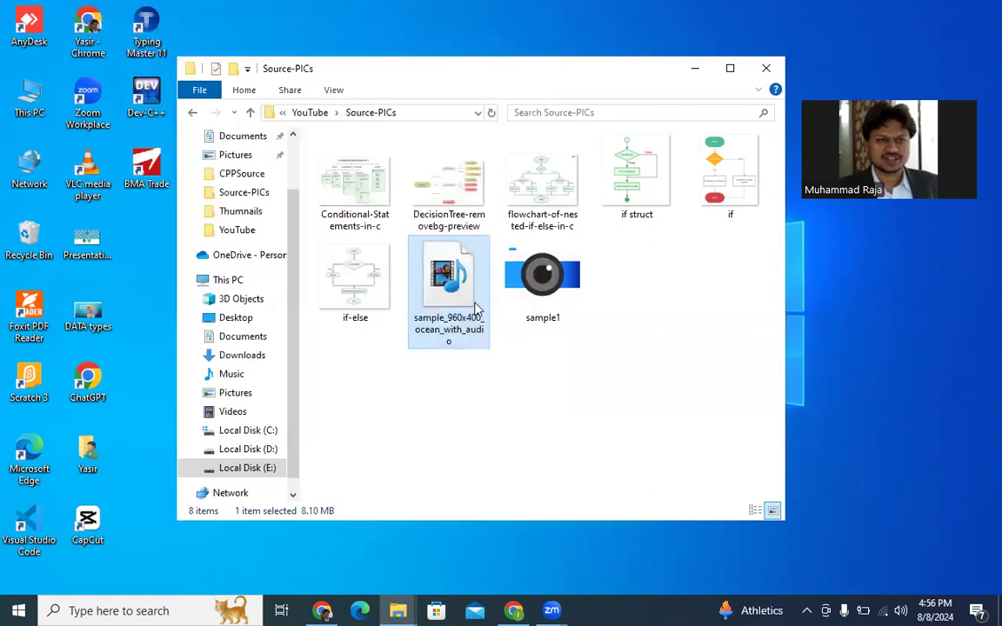
{"action": "left_click", "coordinate": [536, 300]}
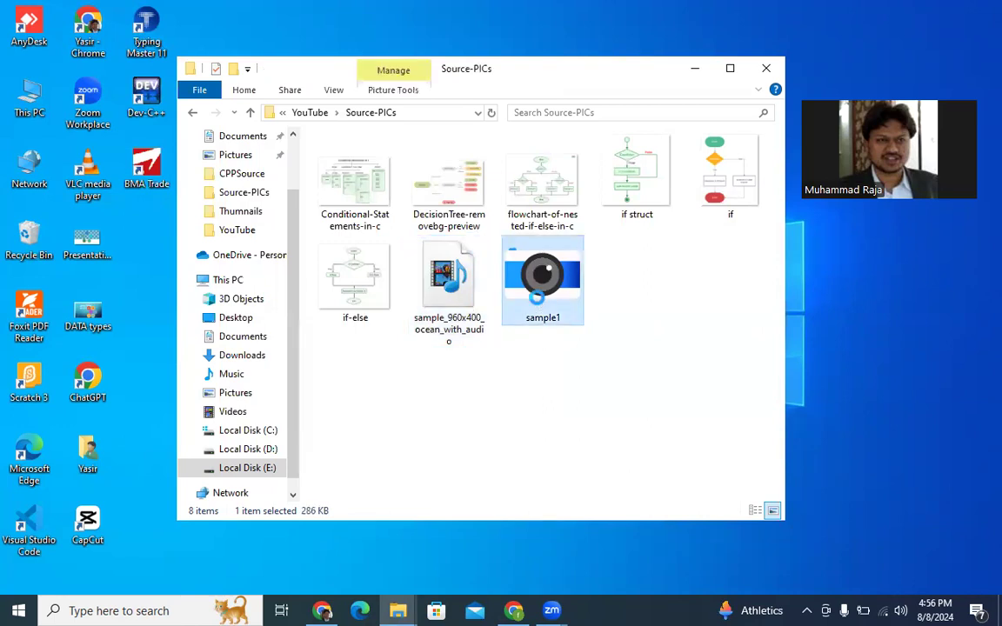
{"action": "double_click", "coordinate": [539, 301]}
{"action": "right_click", "coordinate": [537, 299]}
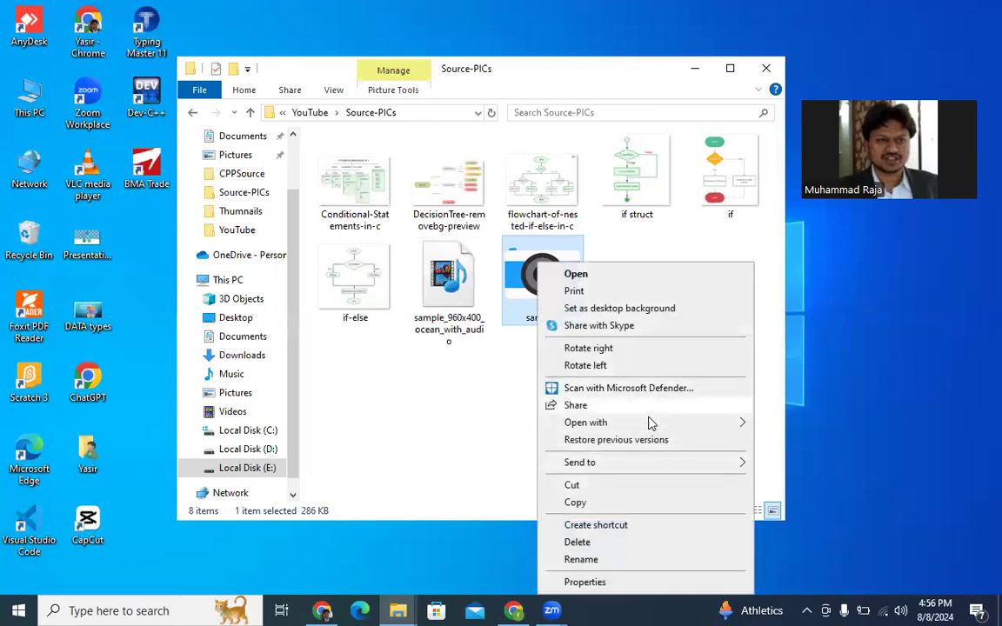
{"action": "mouse_move", "coordinate": [586, 423]}
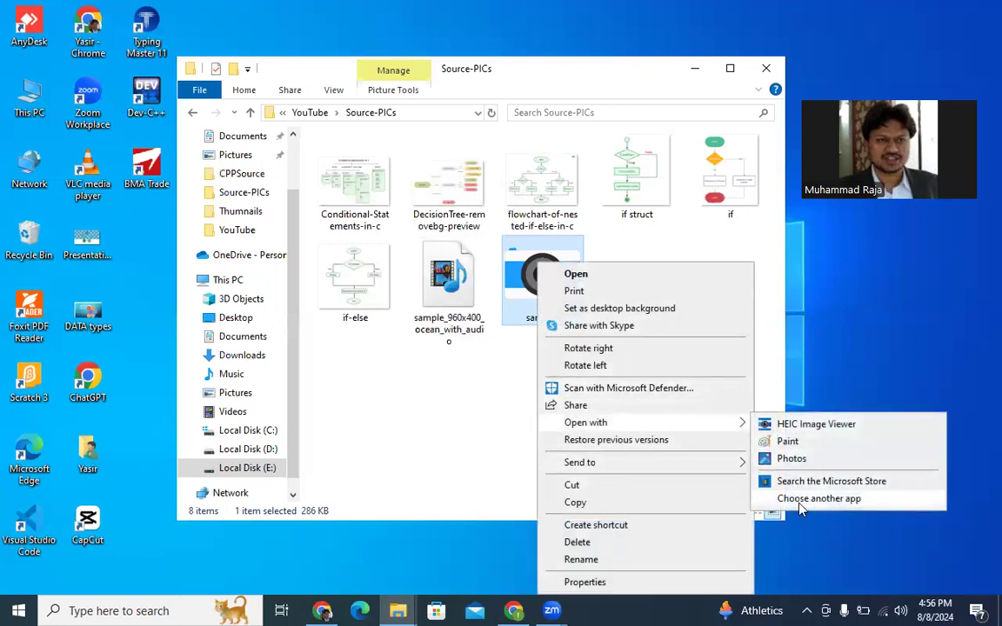
{"action": "left_click", "coordinate": [792, 459]}
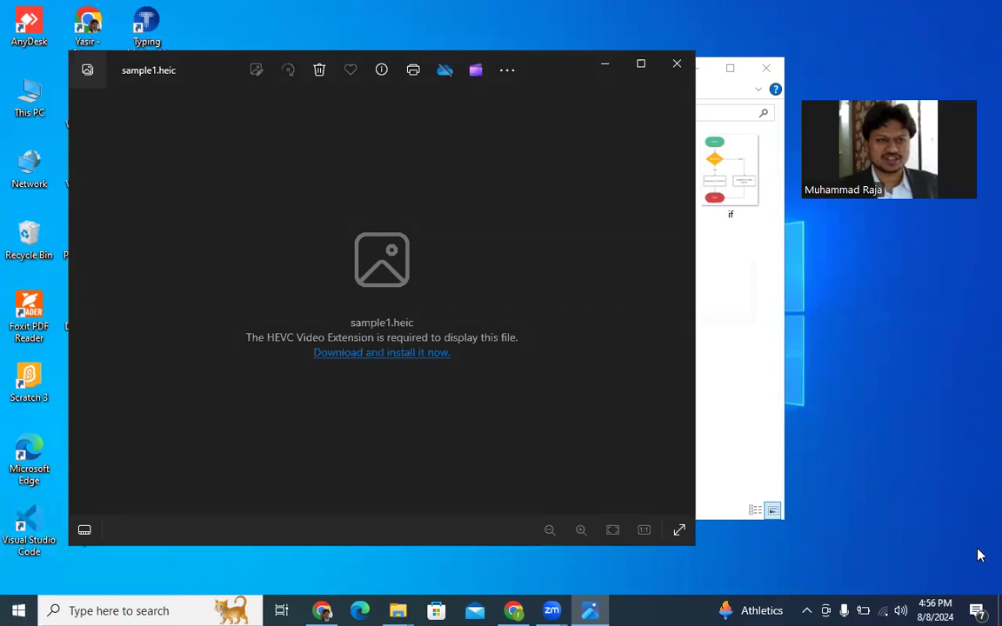
Follow Photos' link to the $0.99 HEVC Video Extensions Store page, then close the Store and Photos.
{"action": "left_click", "coordinate": [366, 355]}
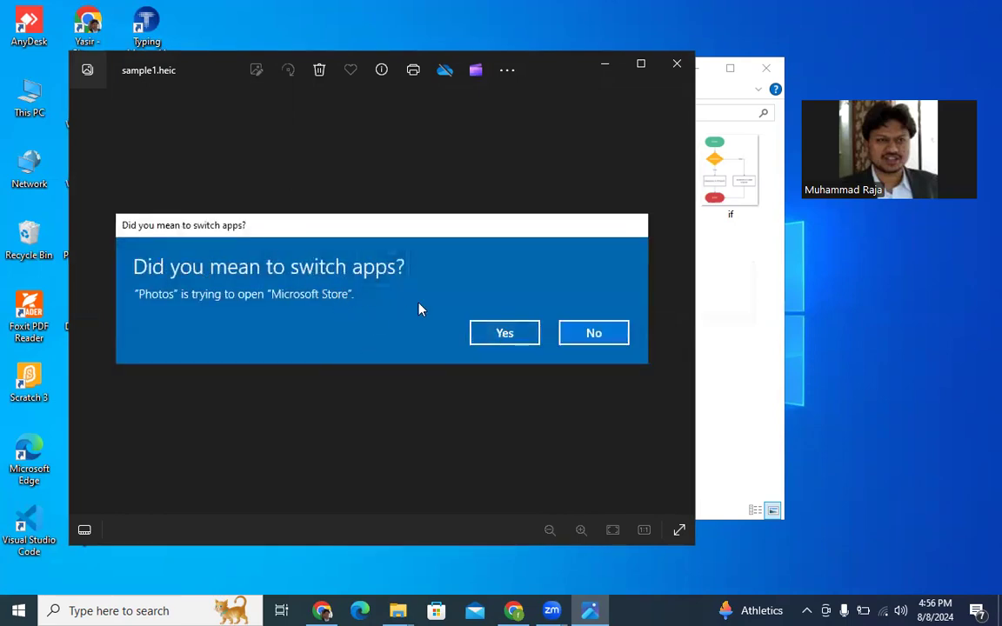
{"action": "left_click", "coordinate": [502, 334]}
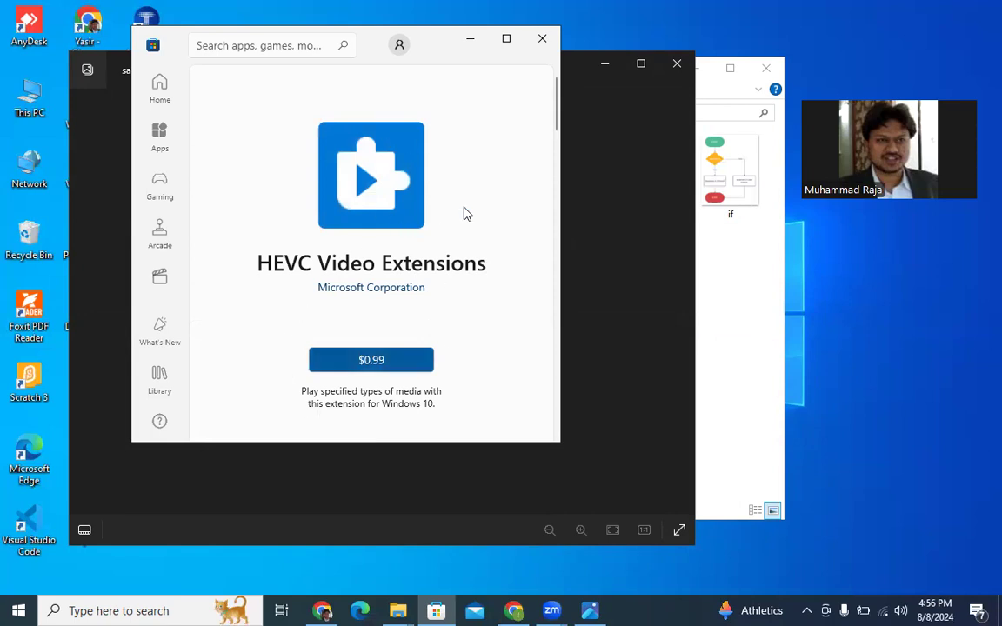
{"action": "left_click", "coordinate": [545, 40]}
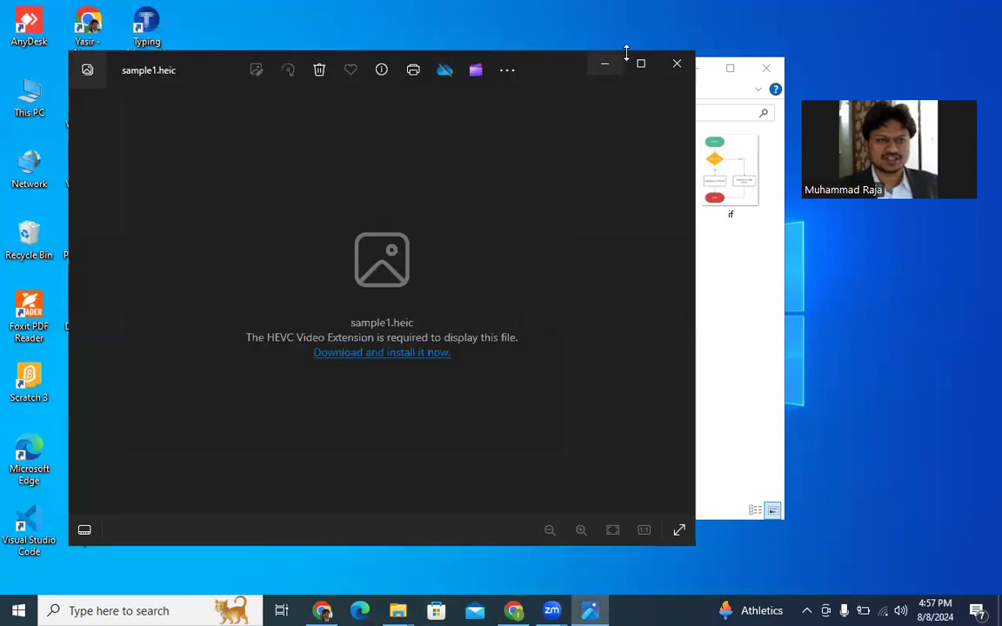
{"action": "left_click", "coordinate": [678, 67]}
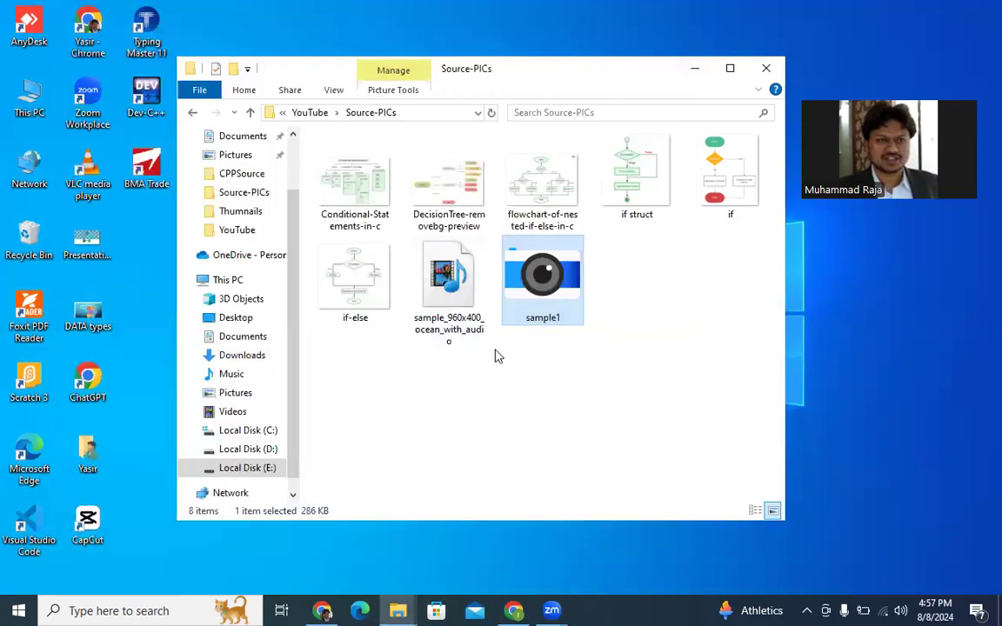
Return to the Source-PICs folder, then back to the 'heic image viewer free download' results in Chrome.
{"action": "double_click", "coordinate": [536, 322]}
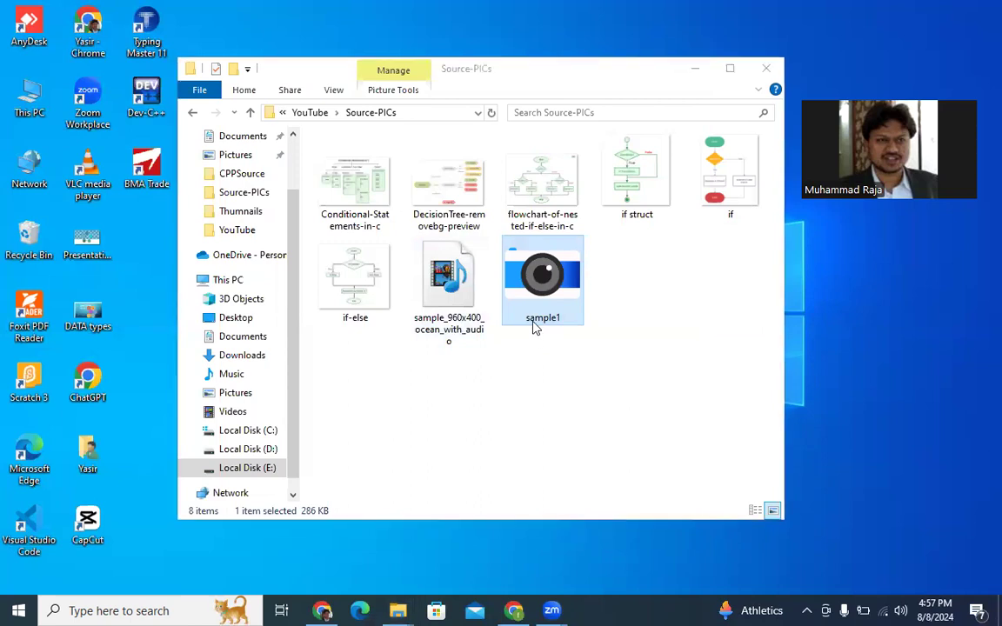
{"action": "key", "text": "alt+Tab"}
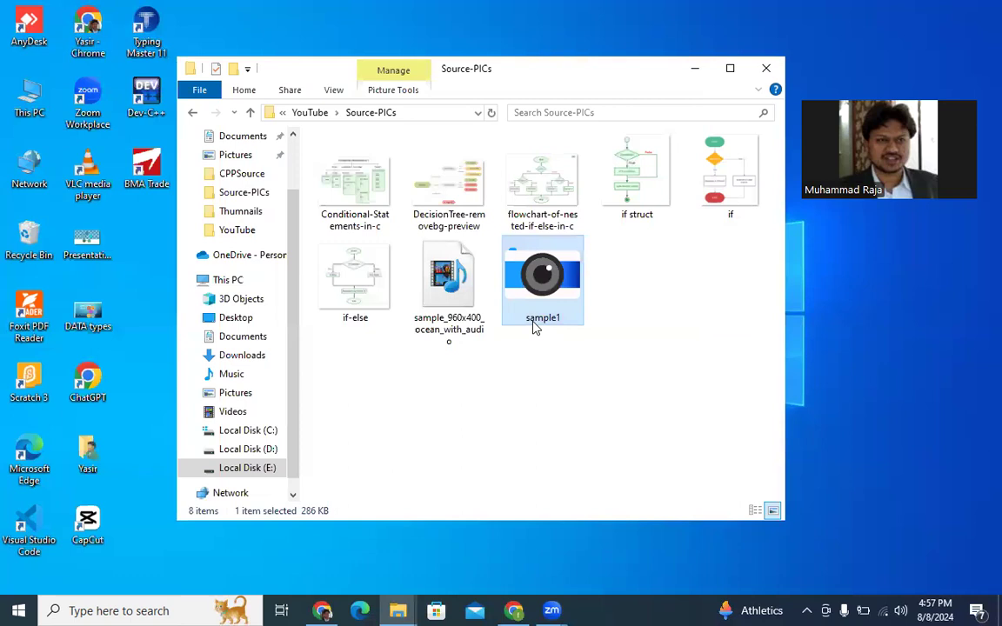
{"action": "key", "text": "alt"}
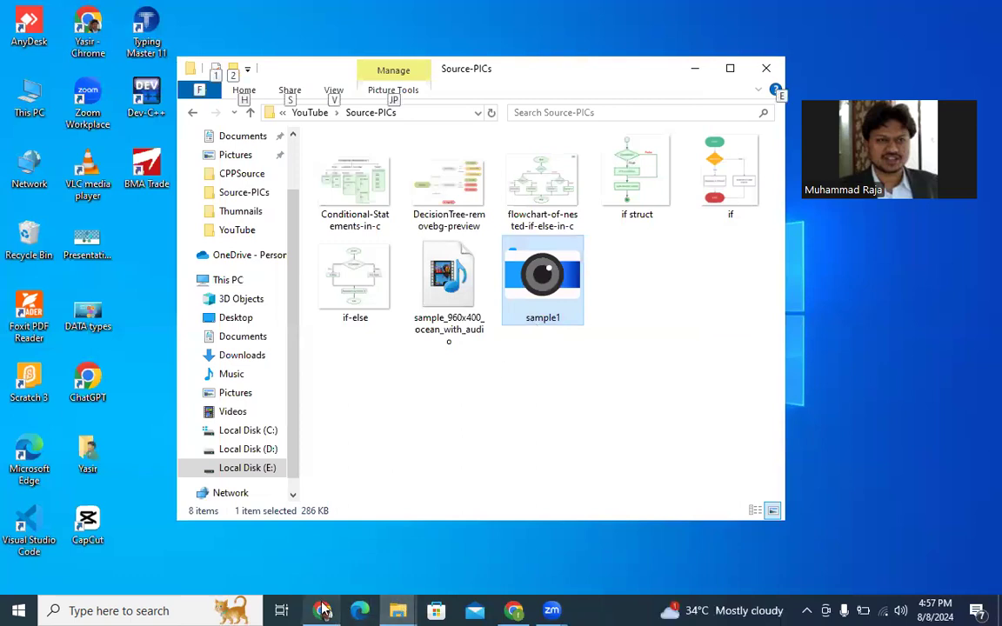
{"action": "mouse_move", "coordinate": [322, 610]}
{"action": "left_click", "coordinate": [323, 530]}
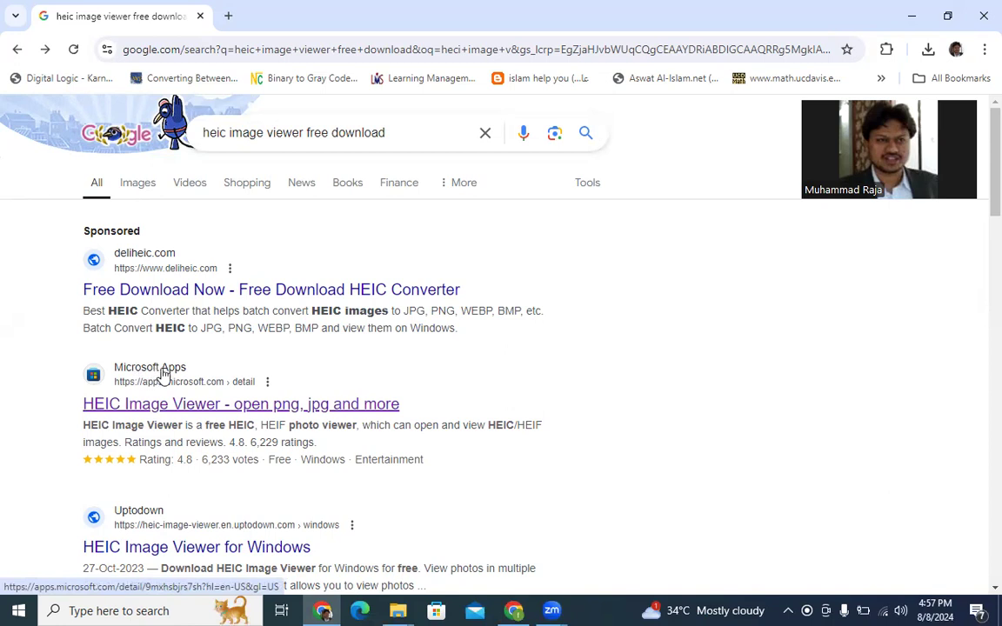
Open the HEIC Image Viewer Store listing, look over the page, and download its installer.
{"action": "left_click", "coordinate": [193, 411]}
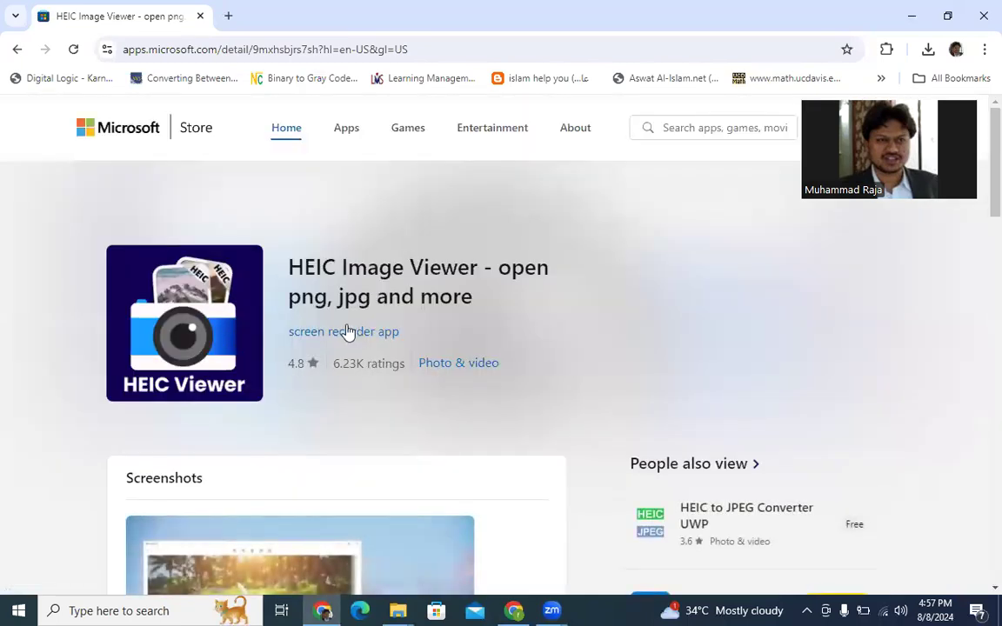
{"action": "scroll", "coordinate": [416, 362], "scroll_direction": "down", "scroll_amount": 3}
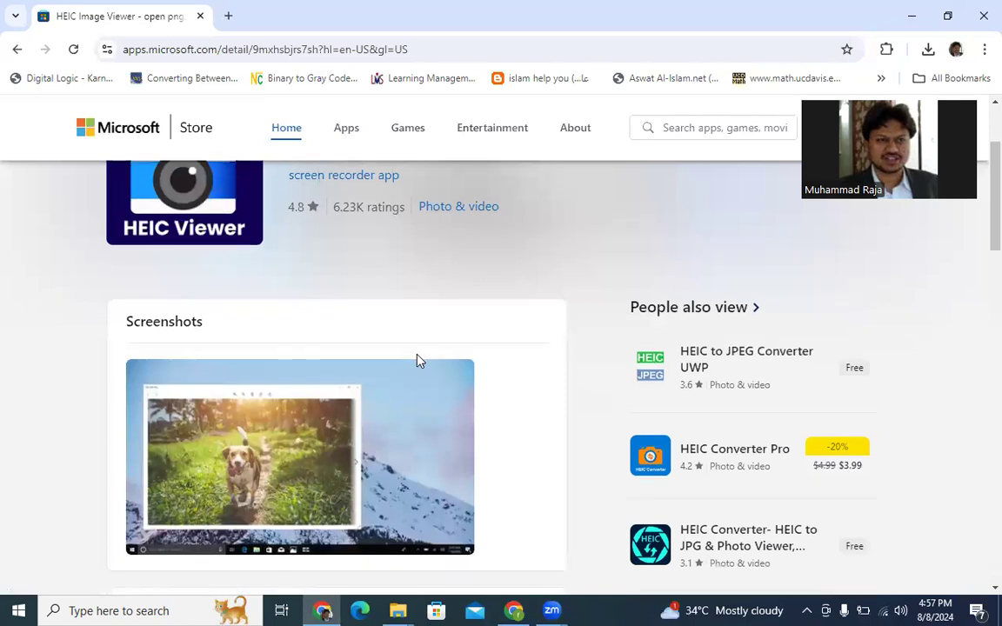
{"action": "scroll", "coordinate": [415, 362], "scroll_direction": "down", "scroll_amount": 3}
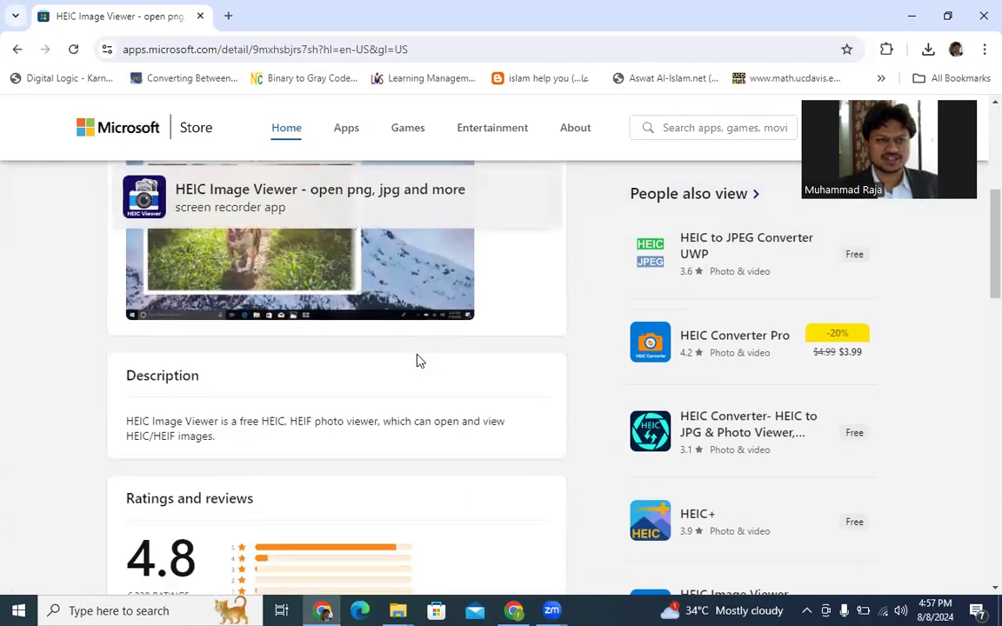
{"action": "scroll", "coordinate": [416, 360], "scroll_direction": "up", "scroll_amount": 5}
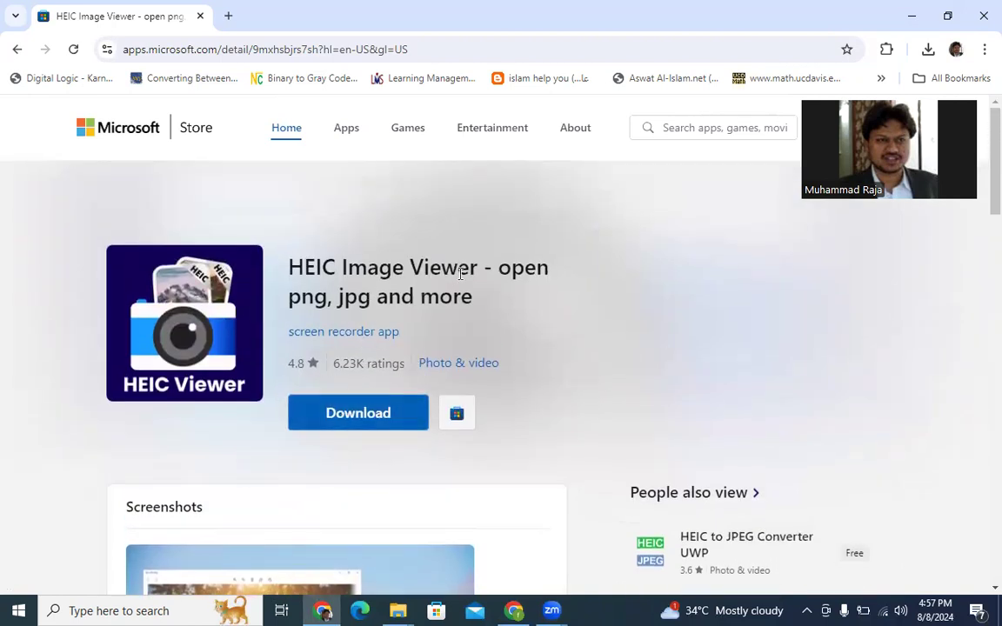
{"action": "scroll", "coordinate": [314, 371], "scroll_direction": "down", "scroll_amount": 2}
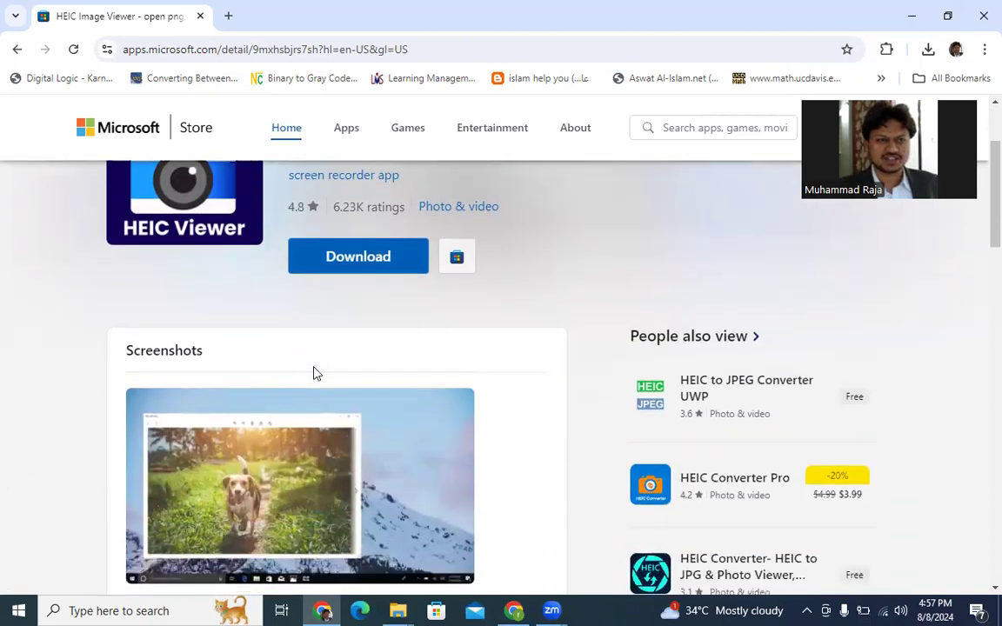
{"action": "scroll", "coordinate": [315, 372], "scroll_direction": "down", "scroll_amount": 2}
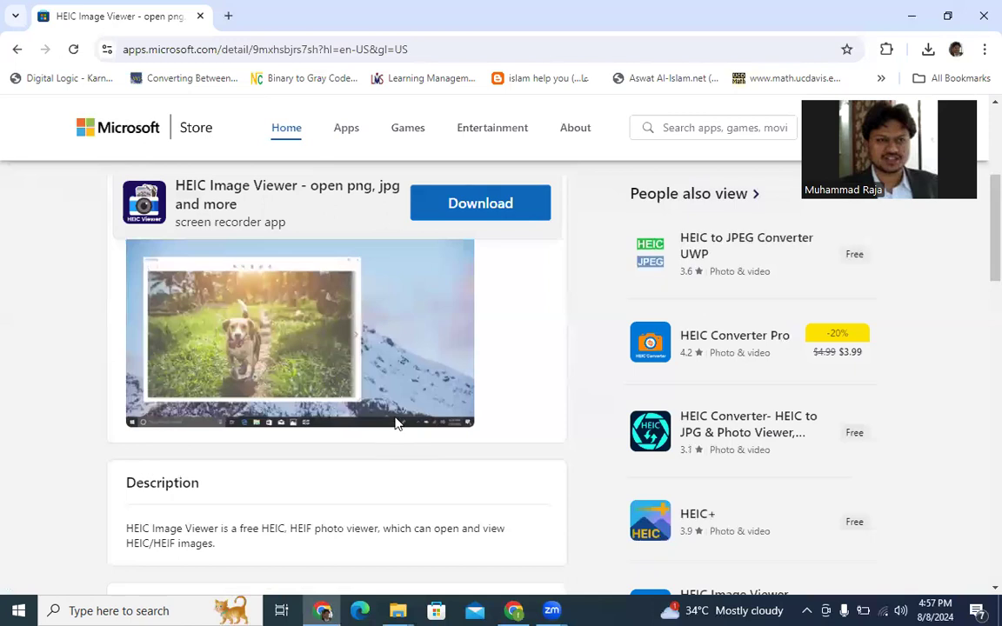
{"action": "scroll", "coordinate": [356, 375], "scroll_direction": "up", "scroll_amount": 1}
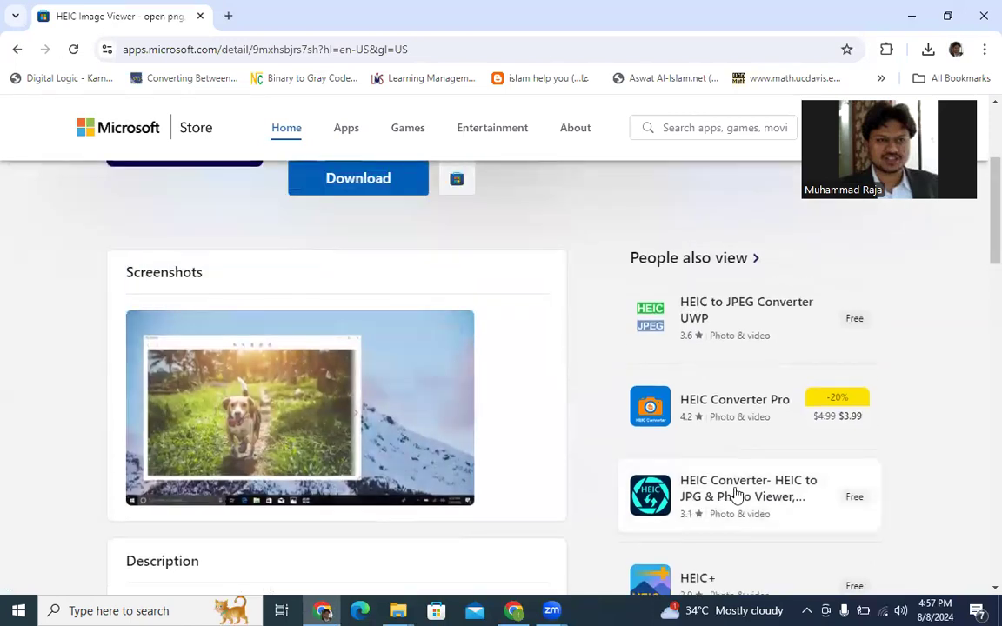
{"action": "scroll", "coordinate": [391, 334], "scroll_direction": "up", "scroll_amount": 2}
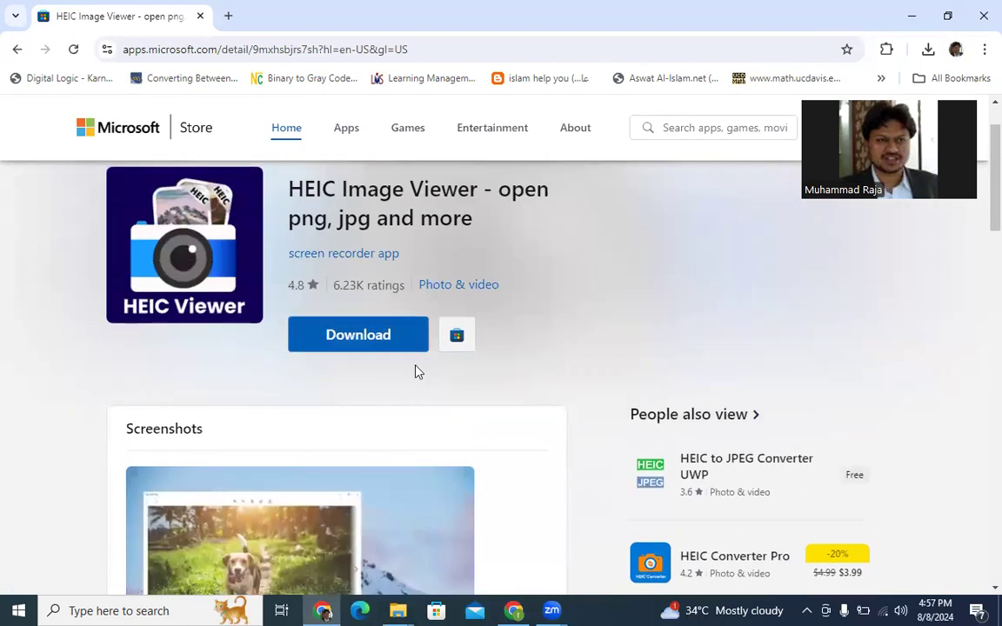
{"action": "left_click", "coordinate": [383, 344]}
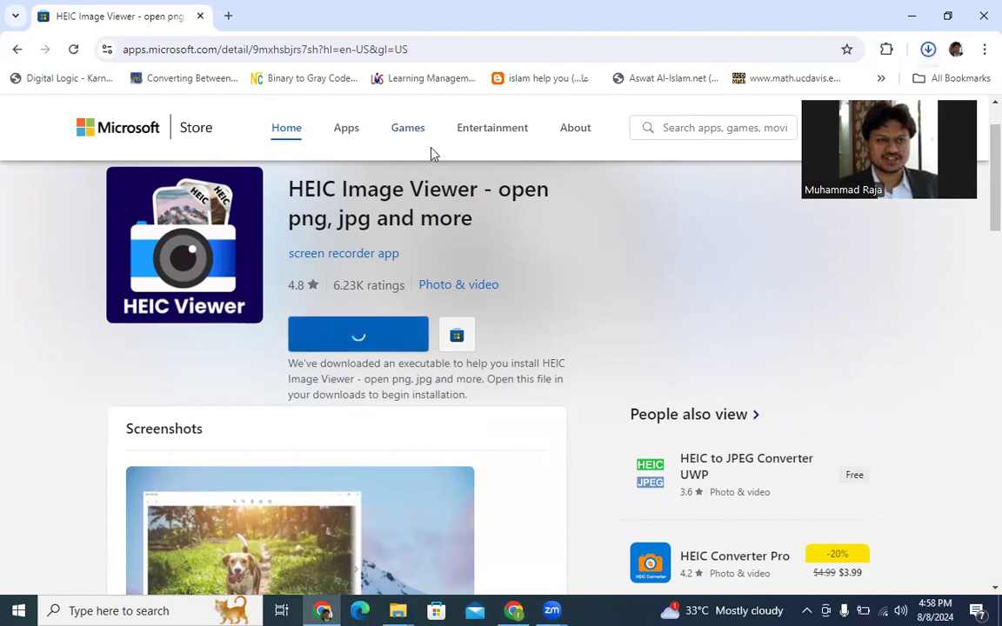
View sample1's autumn lake photo in HEIC Image Viewer, close it, and select the ocean video.
{"action": "left_click", "coordinate": [928, 50]}
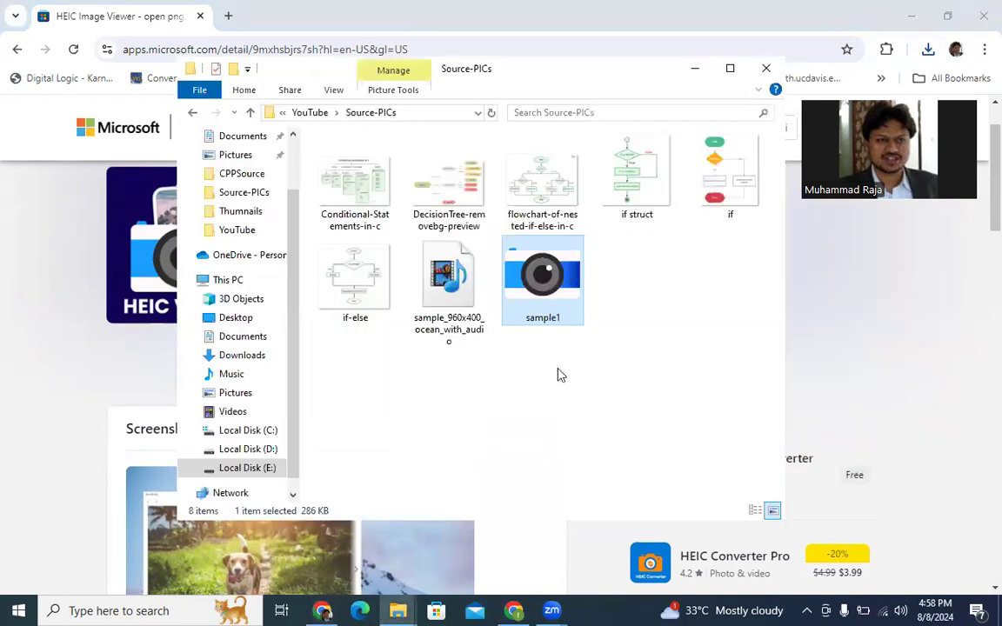
{"action": "double_click", "coordinate": [553, 311]}
{"action": "right_click", "coordinate": [553, 292]}
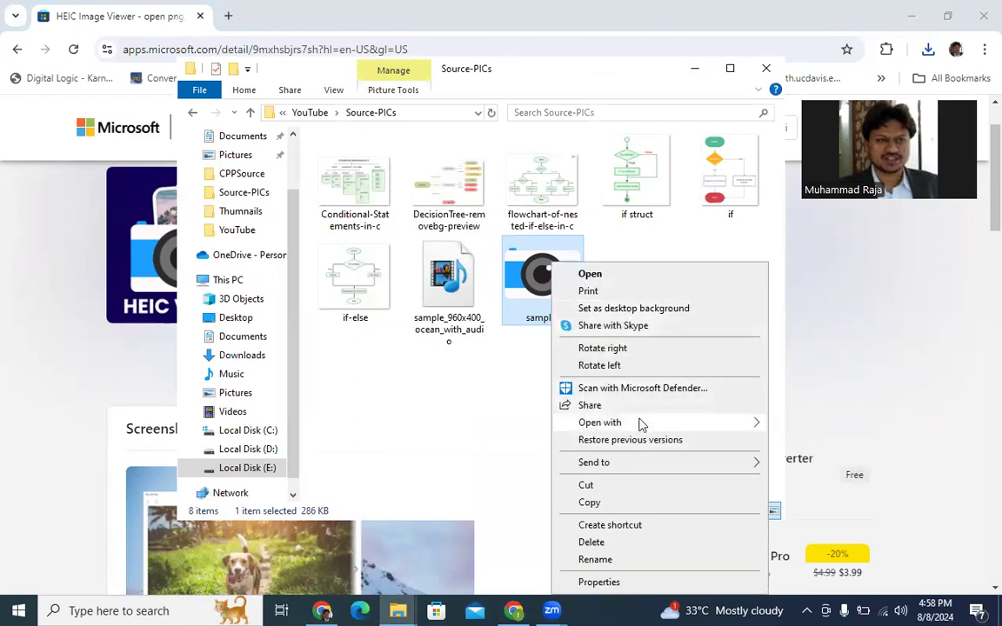
{"action": "mouse_move", "coordinate": [600, 423]}
{"action": "left_click", "coordinate": [800, 425]}
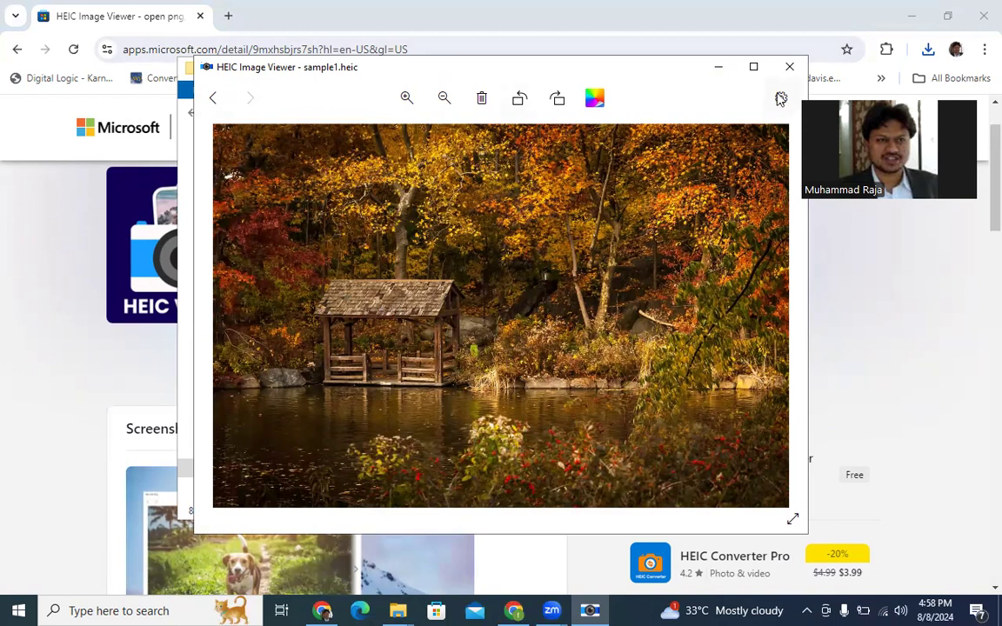
{"action": "left_click", "coordinate": [789, 68]}
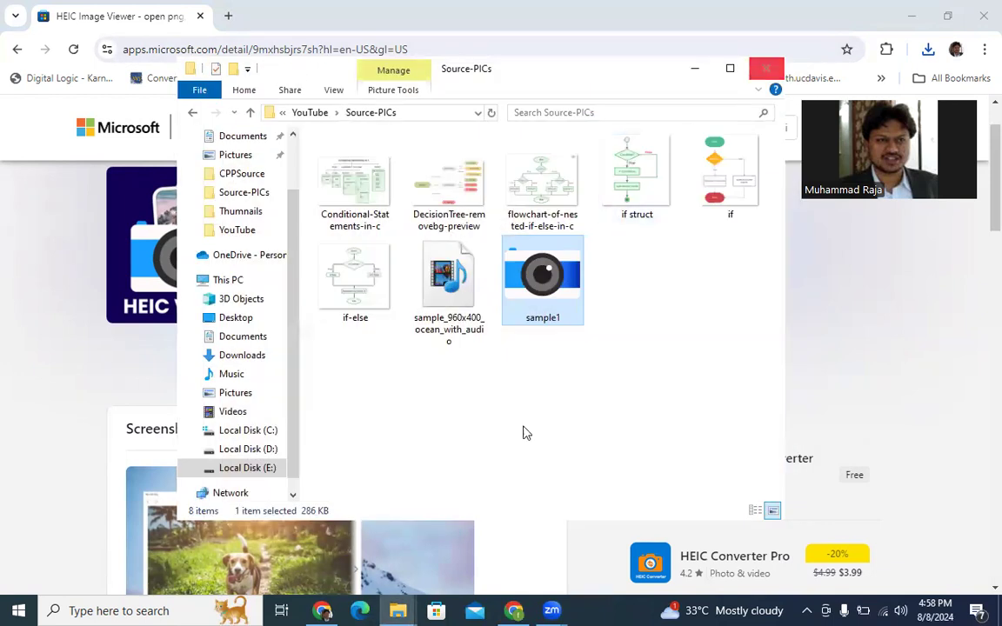
{"action": "left_click", "coordinate": [438, 293]}
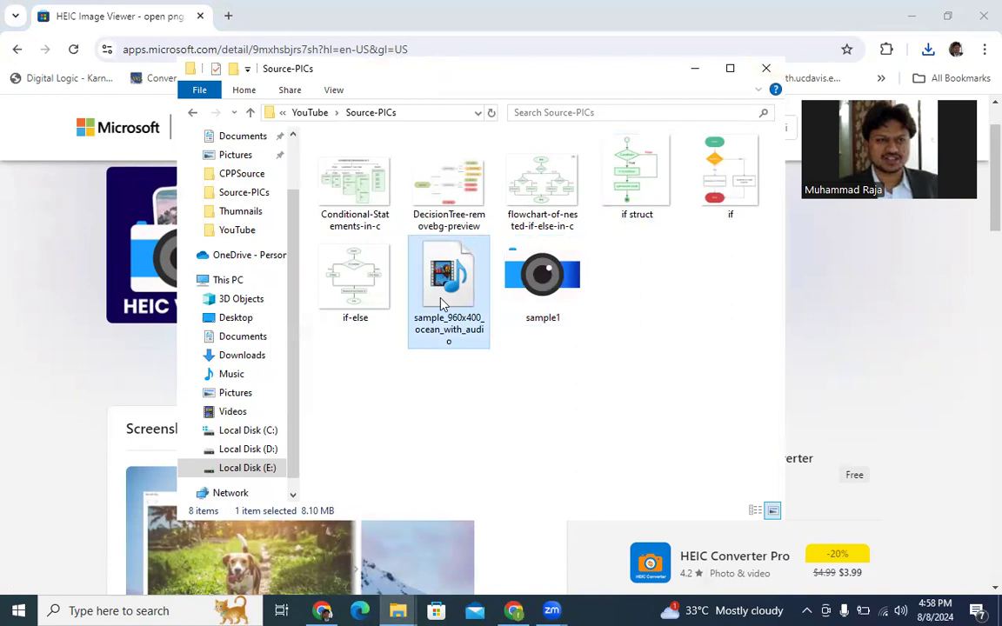
{"action": "mouse_move", "coordinate": [448, 291]}
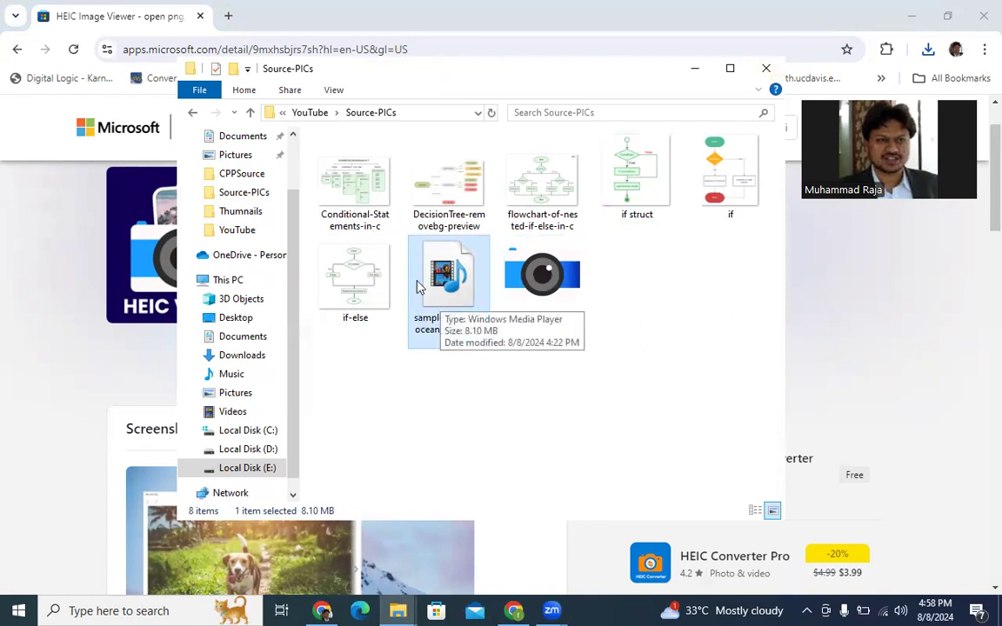
Back in the browser, go to google.com and search for 'VLC player'.
{"action": "key", "text": "alt+Tab"}
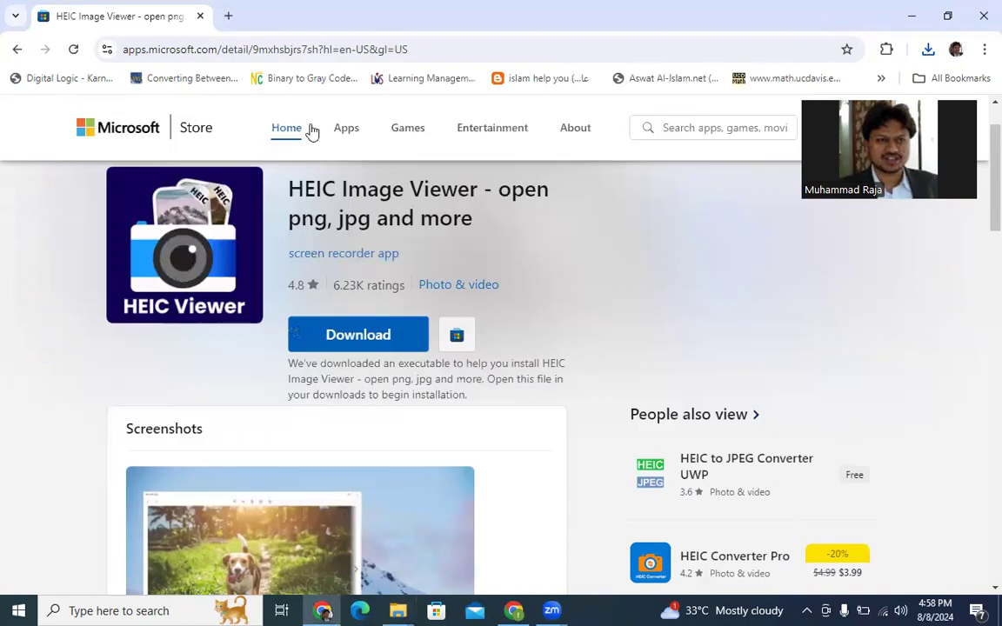
{"action": "left_click", "coordinate": [438, 51]}
{"action": "type", "text": "google.com"}
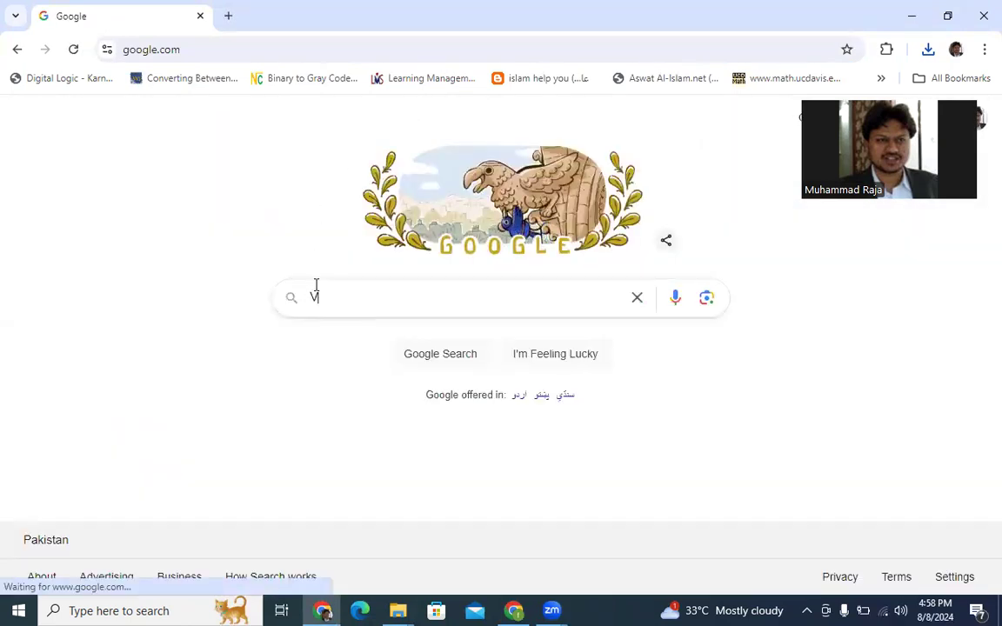
{"action": "type", "text": "LC "}
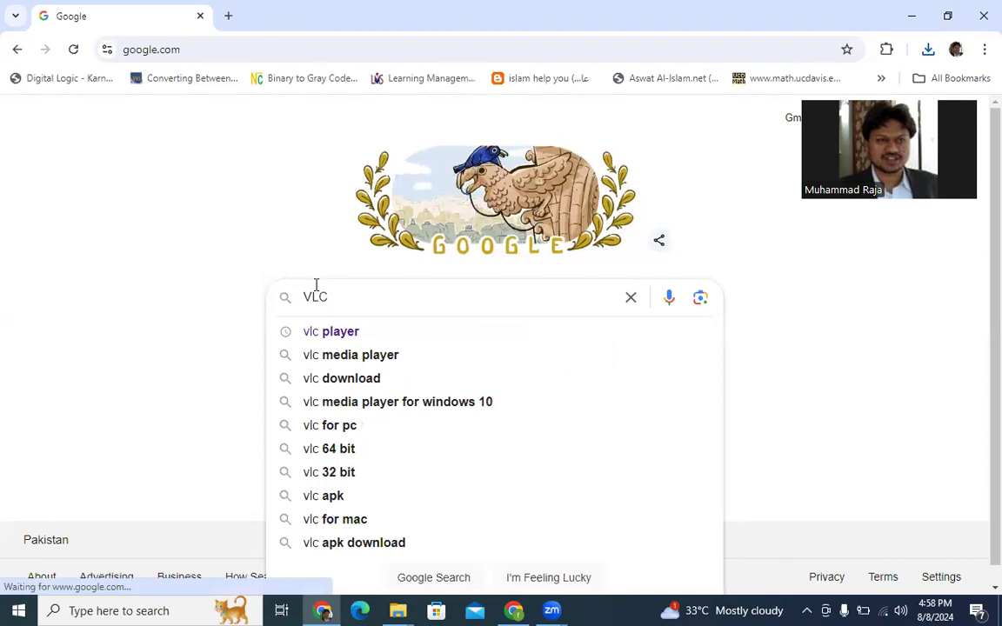
{"action": "type", "text": "player"}
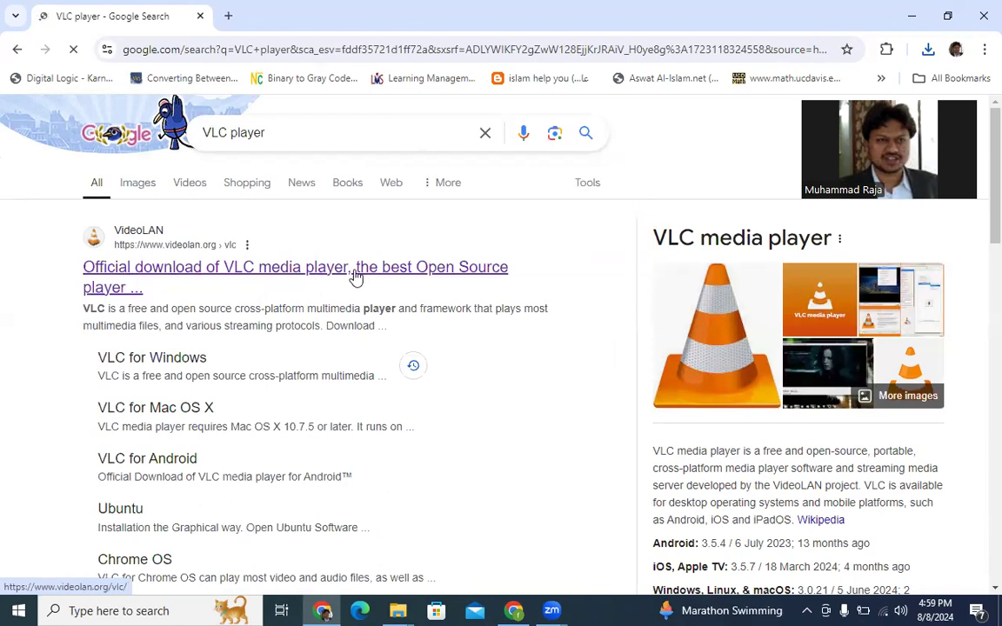
Start the VLC 3.0.21 Windows download from the official VideoLAN page, then return to Source-PICs.
{"action": "left_click", "coordinate": [356, 276]}
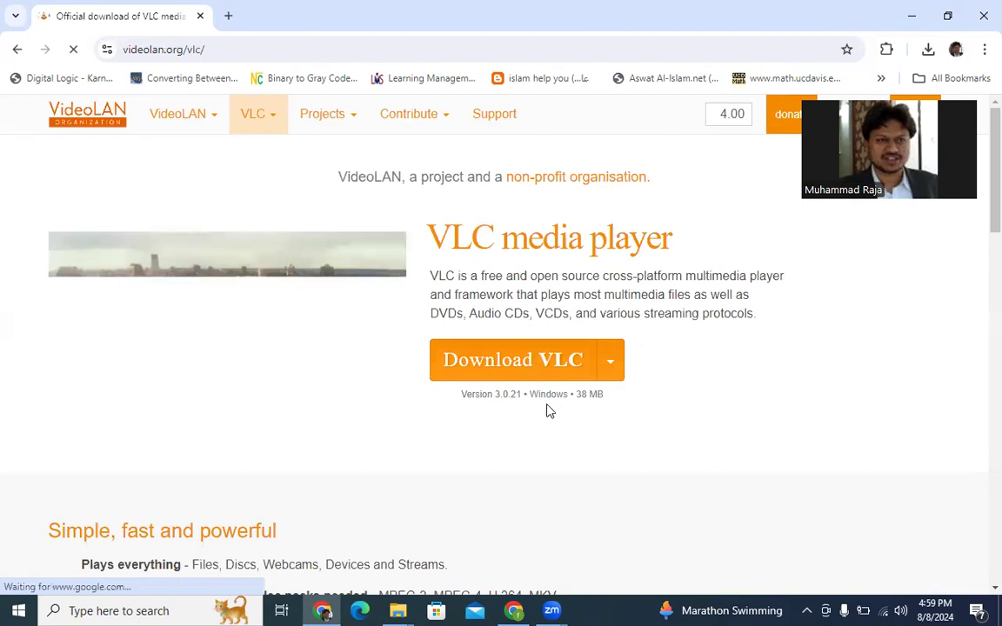
{"action": "left_click", "coordinate": [500, 362]}
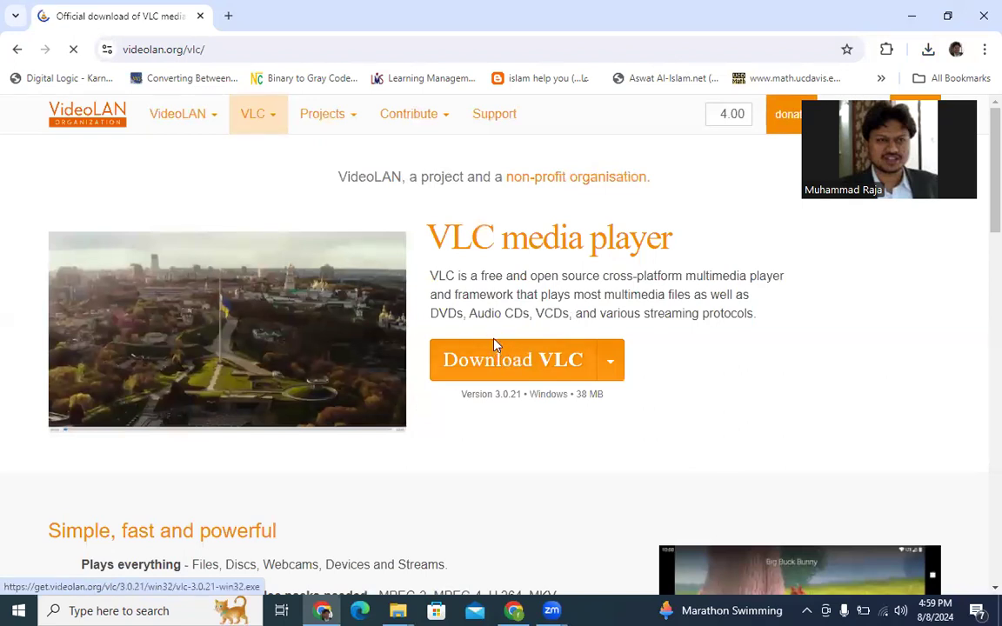
{"action": "key", "text": "alt+Tab"}
Open the ocean video with VLC media player, keeping it as the default for .hevc files.
{"action": "right_click", "coordinate": [448, 285]}
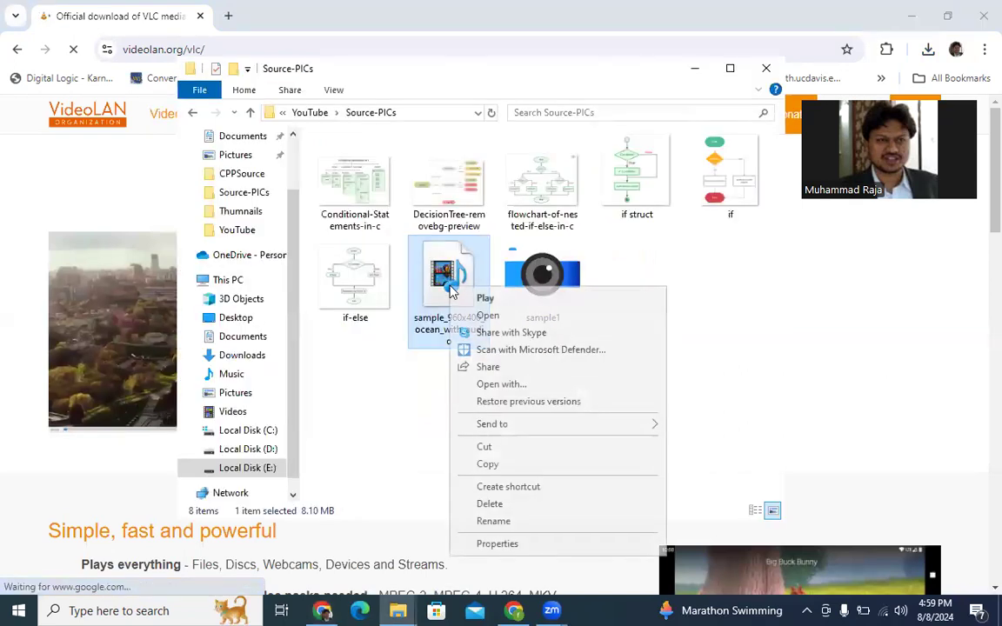
{"action": "left_click", "coordinate": [553, 388]}
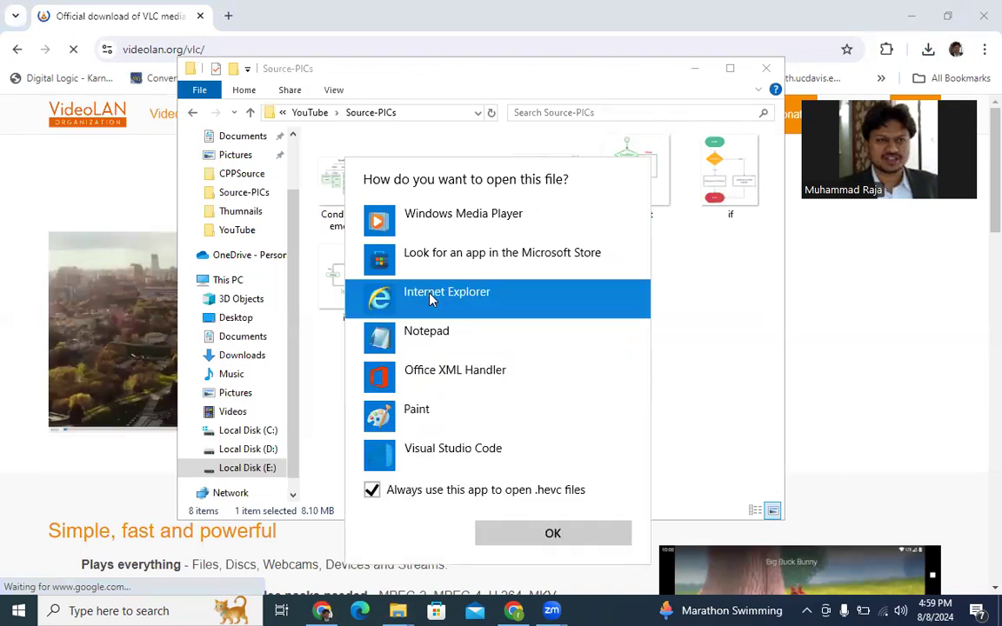
{"action": "scroll", "coordinate": [439, 365], "scroll_direction": "down", "scroll_amount": 2}
{"action": "scroll", "coordinate": [445, 379], "scroll_direction": "down", "scroll_amount": 1}
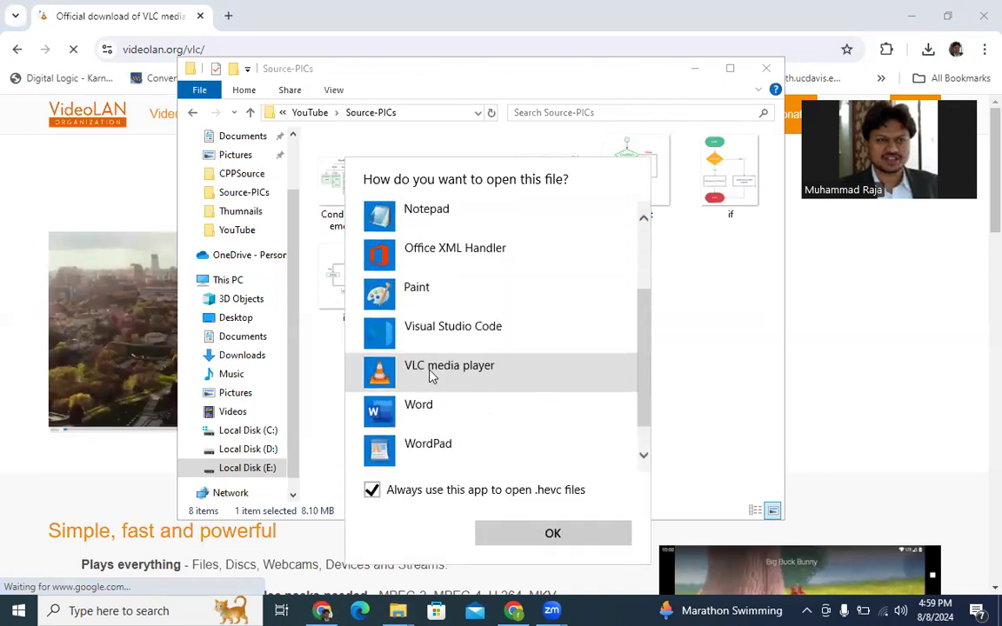
{"action": "left_click", "coordinate": [444, 372]}
{"action": "left_click", "coordinate": [537, 534]}
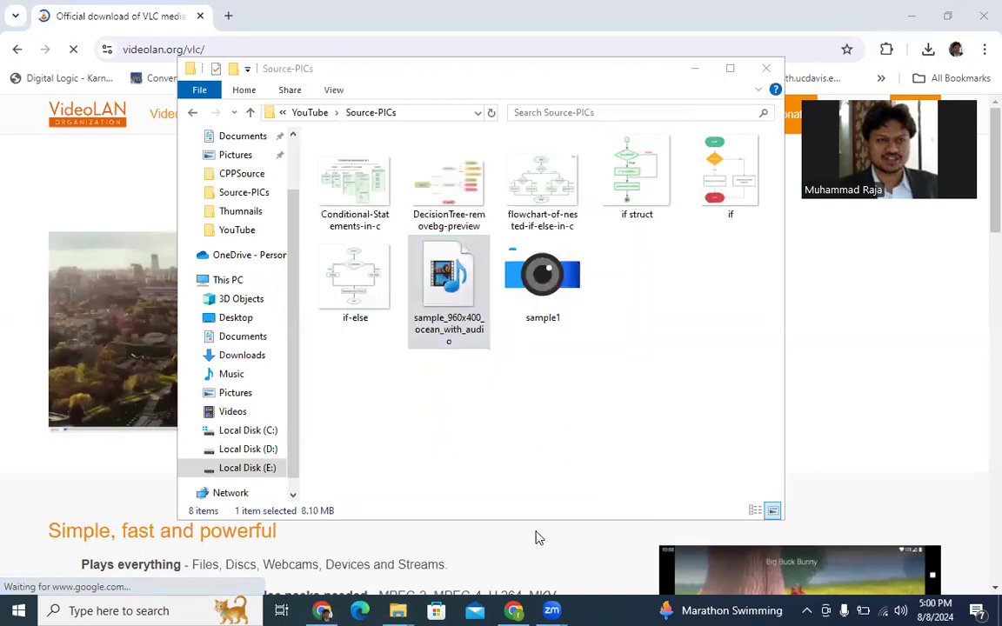